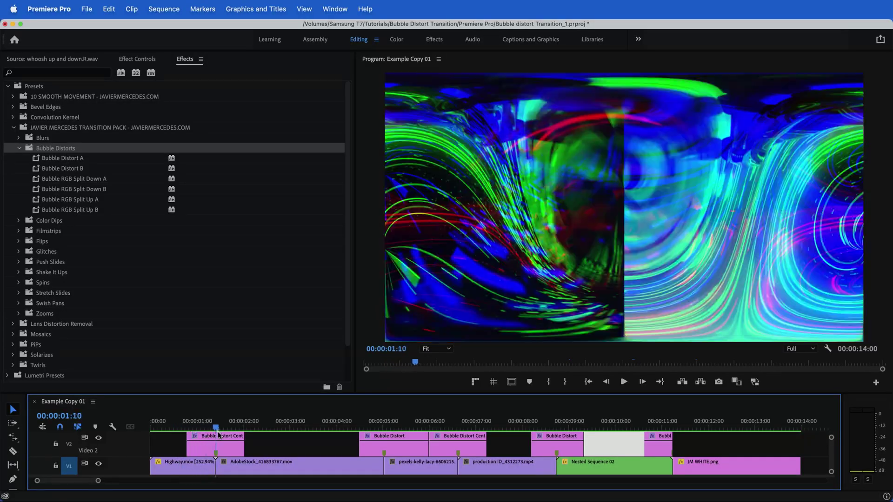
Preview the finished bubble distort transitions in the Example Copy 01 and Example Lens sequences.
left_click_drag(266, 446, 390, 451)
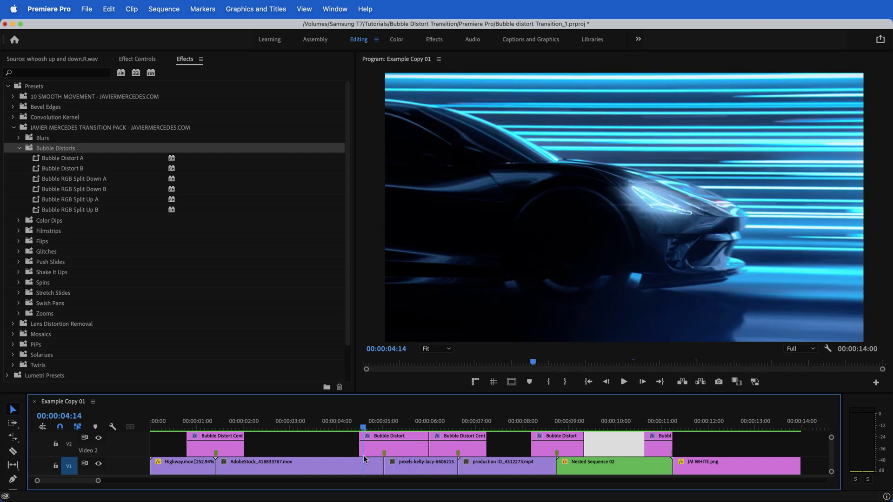
mouse_move(398, 455)
left_mouse_down()
mouse_move(372, 455)
mouse_move(550, 456)
mouse_move(403, 452)
left_mouse_up()
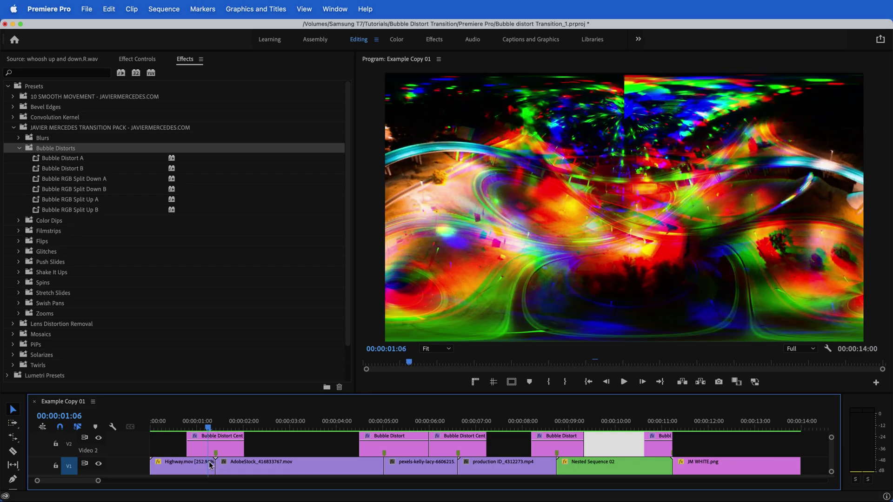
left_click_drag(210, 465, 221, 464)
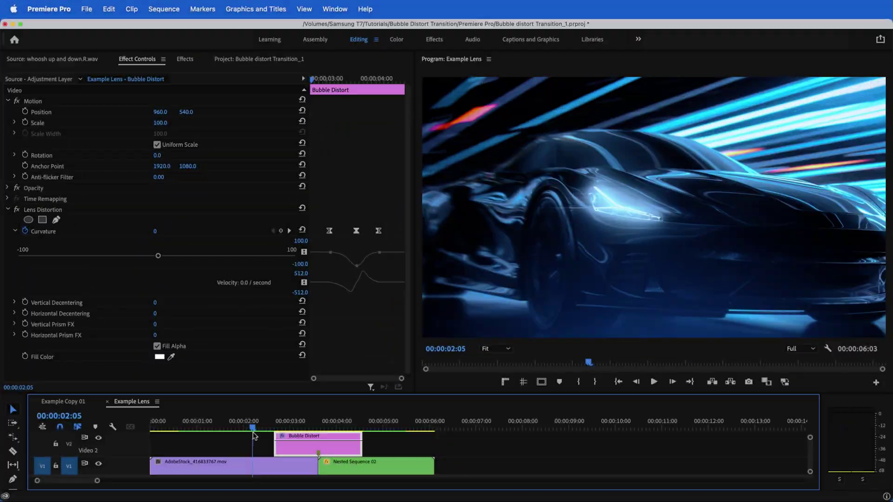
left_click_drag(267, 431, 325, 433)
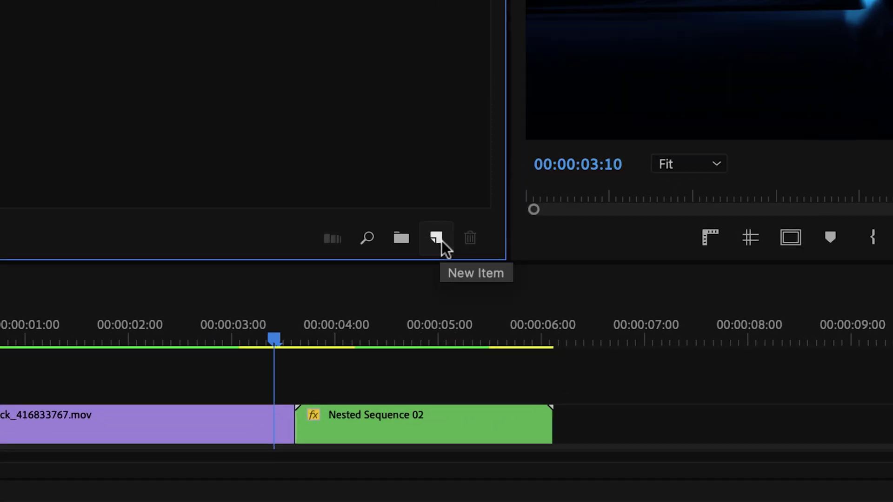
Create a new adjustment layer at 1920 × 1080, 23.976 fps with square pixels.
left_click(440, 240)
left_click(565, 344)
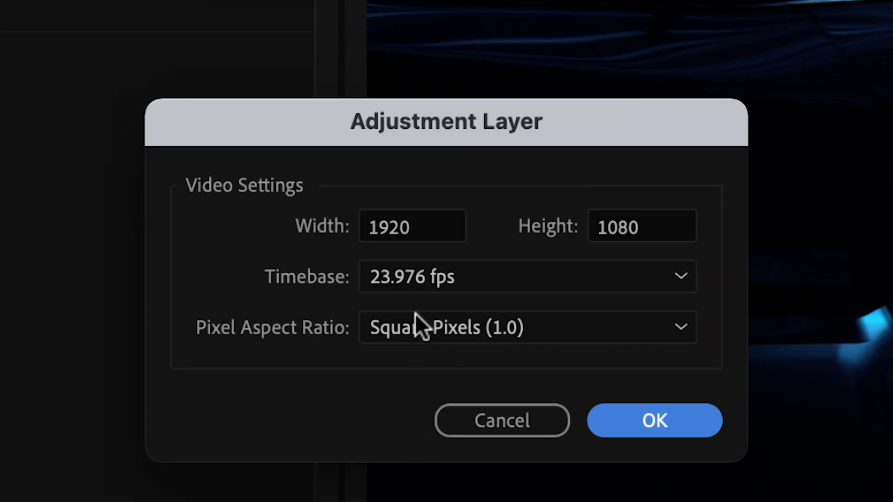
left_click(409, 235)
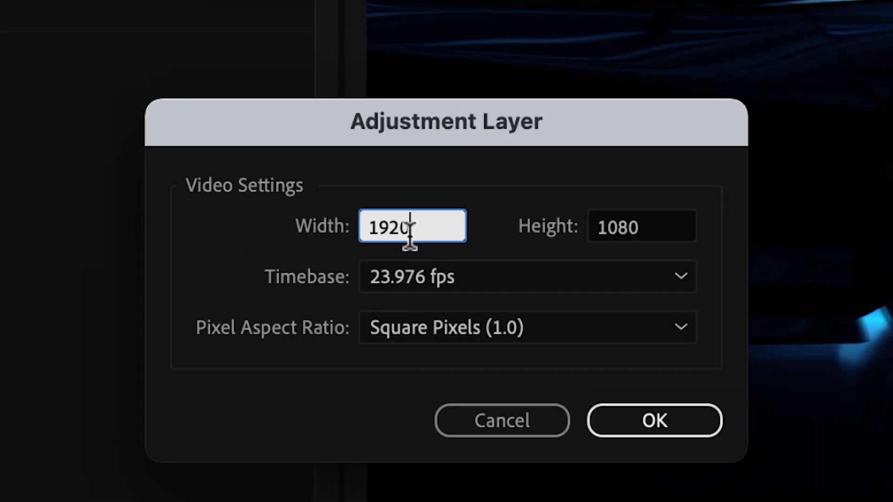
left_click(637, 225)
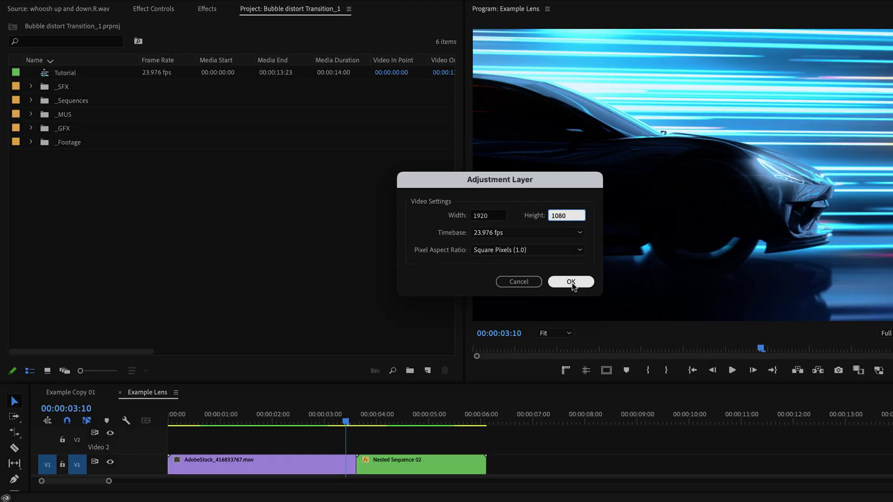
left_click(651, 420)
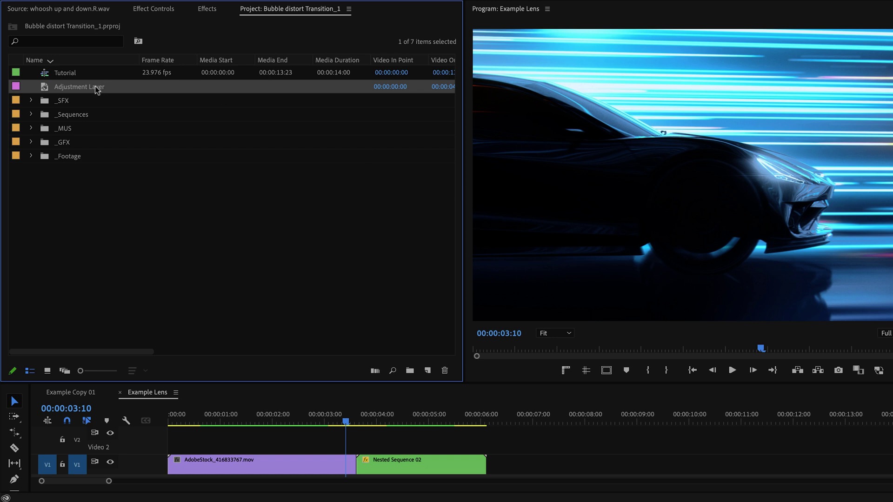
Place the adjustment layer on V2 over the cut between the two clips and trim it to about one second on each side.
left_click_drag(246, 335, 381, 426)
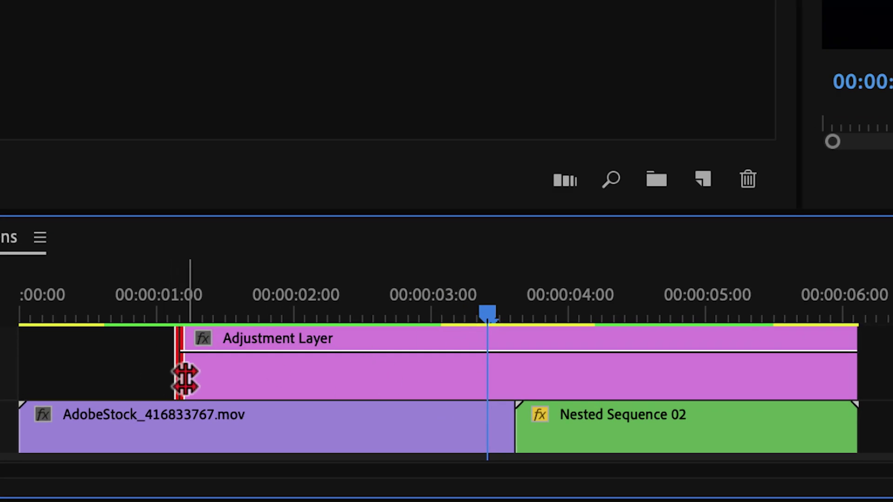
left_click_drag(185, 379, 375, 372)
left_click_drag(858, 388, 645, 387)
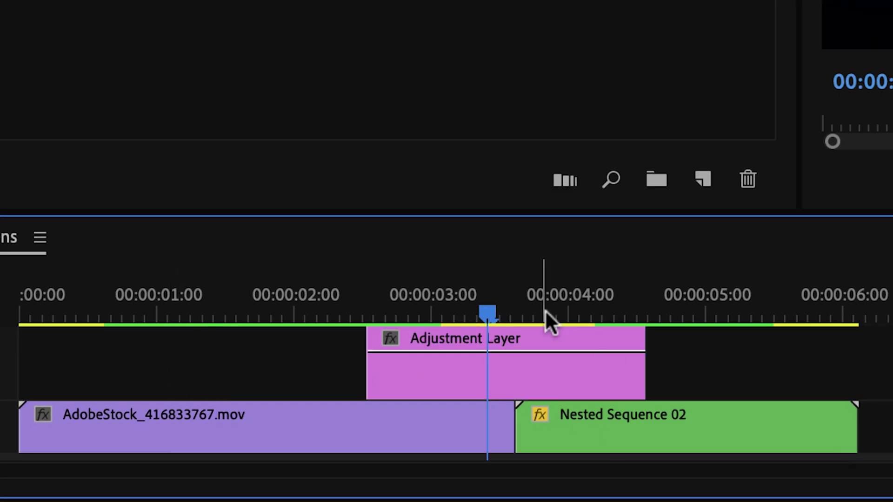
Add a sequence marker at the cut between AdobeStock_416833767.mov and Nested Sequence 02, at 00:00:03:15.
left_click_drag(497, 315, 524, 316)
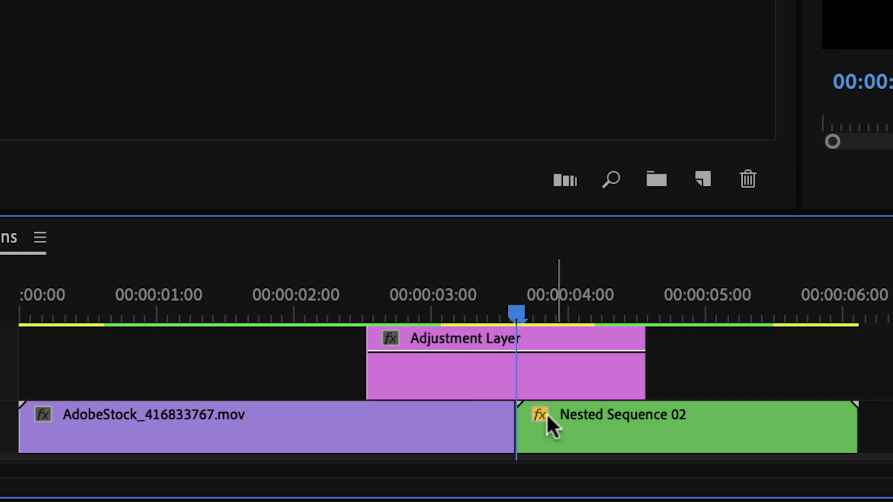
key("n")
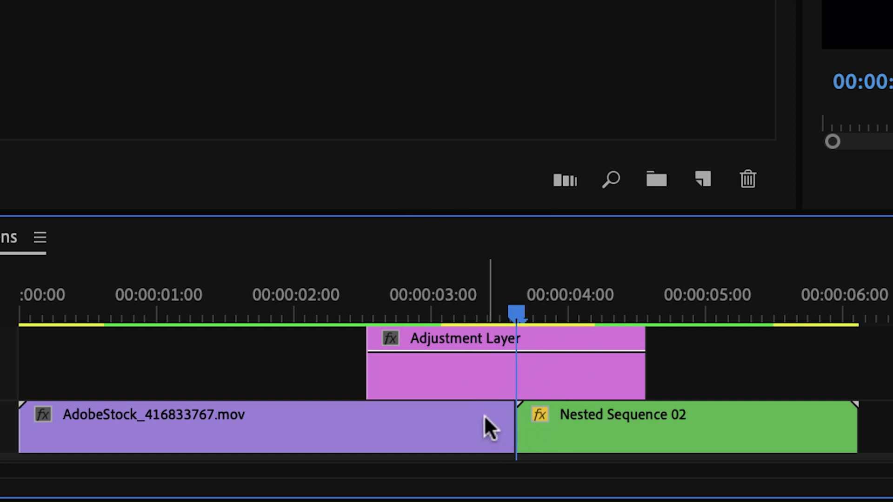
key("m")
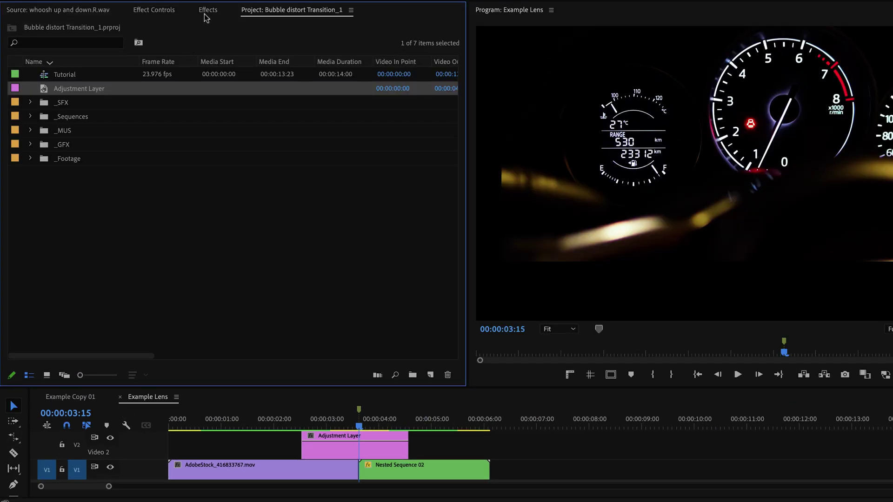
Apply the Lens Distortion video effect from the Distort category to the adjustment layer.
left_click(207, 11)
left_click(7, 87)
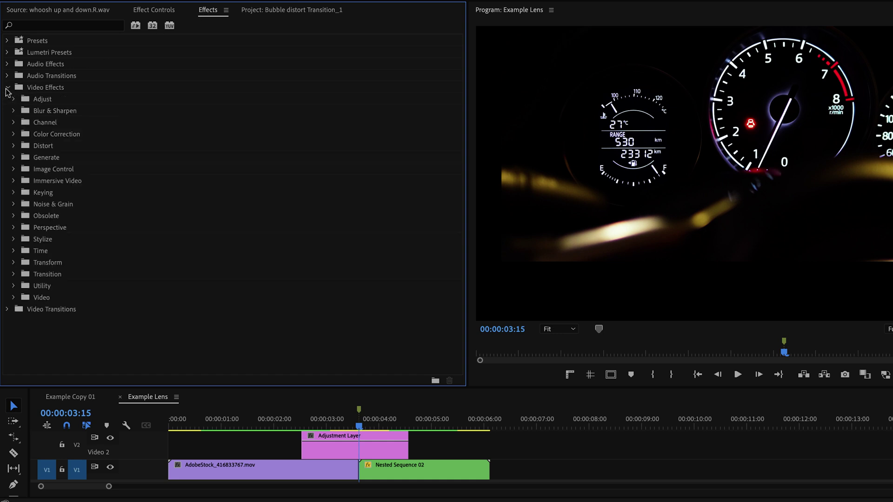
left_click(14, 145)
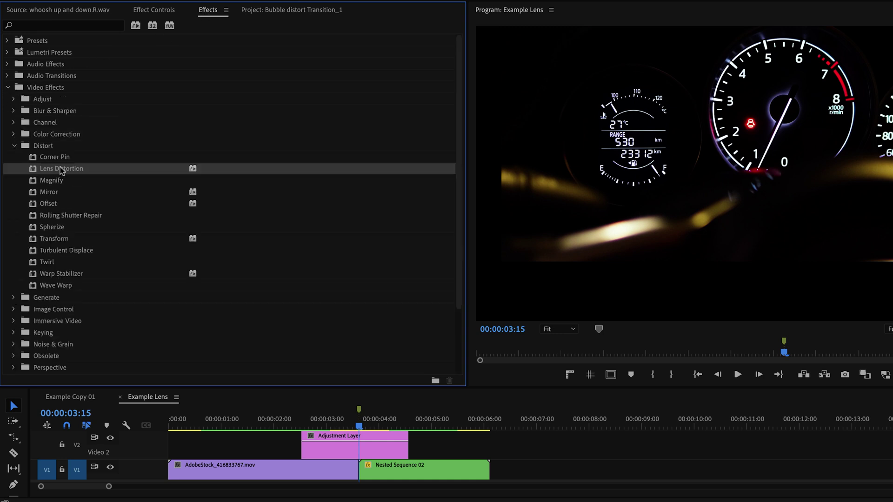
left_click_drag(295, 399, 342, 448)
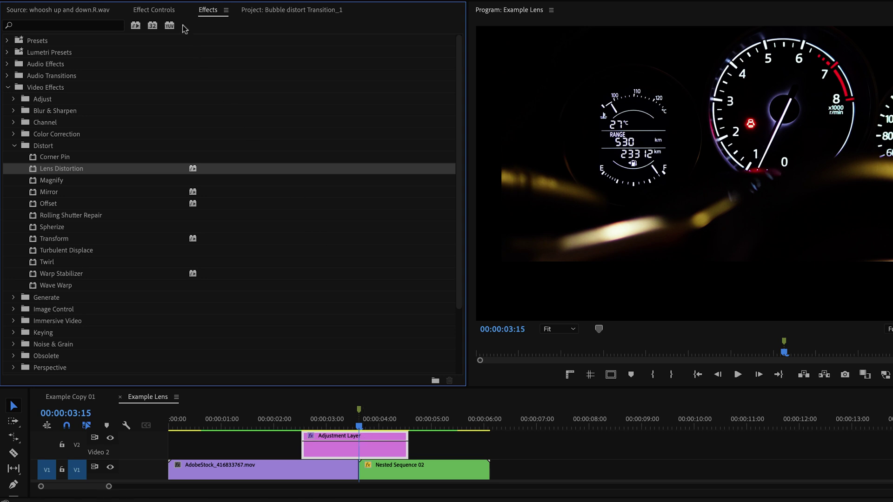
Enable animation for the Lens Distortion Curvature, with a keyframe of 0 near the adjustment layer's start at 00:00:02:15.
left_click(154, 10)
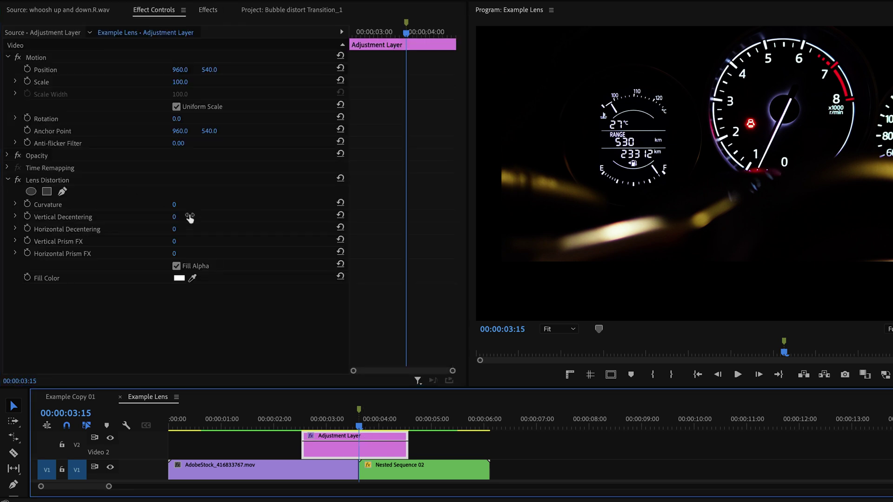
left_click_drag(176, 205, 197, 231)
left_click_drag(361, 80, 315, 83)
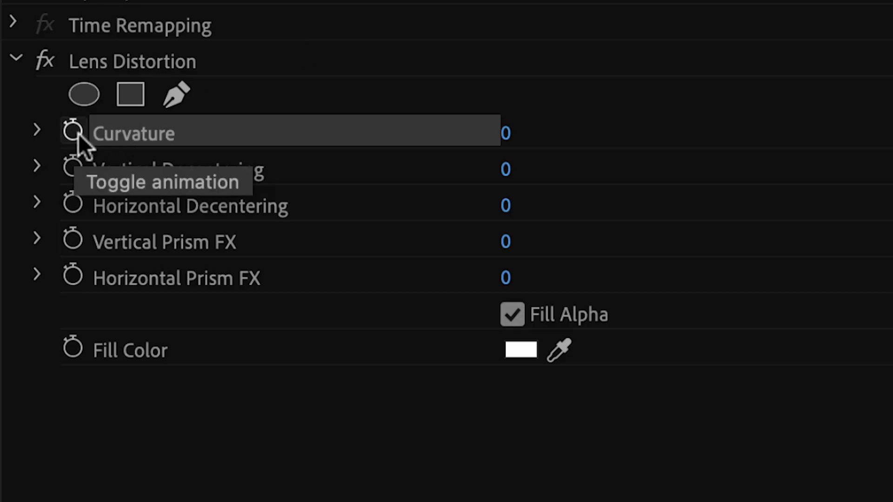
left_click(74, 132)
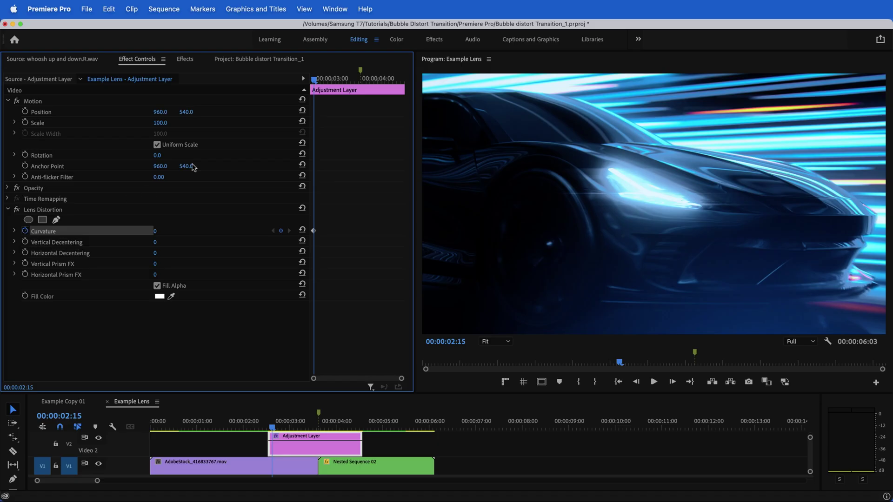
Add Curvature keyframes of -100 at the 00:00:03:15 marker and 0 near the adjustment layer's end at 00:00:04:12.
left_click(360, 74)
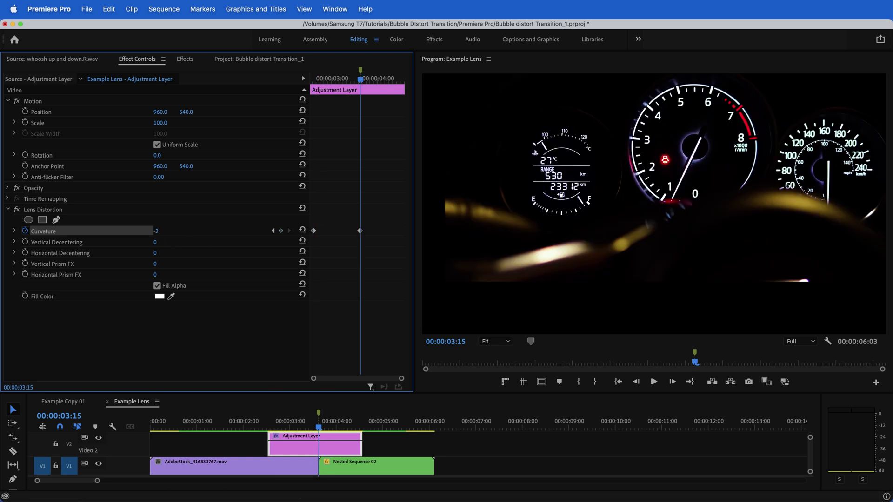
left_click_drag(156, 231, 110, 231)
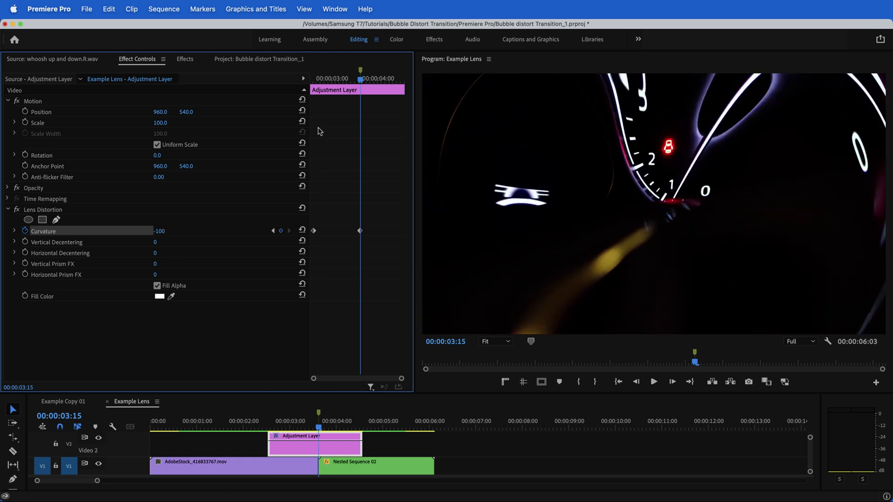
left_click_drag(364, 82, 402, 83)
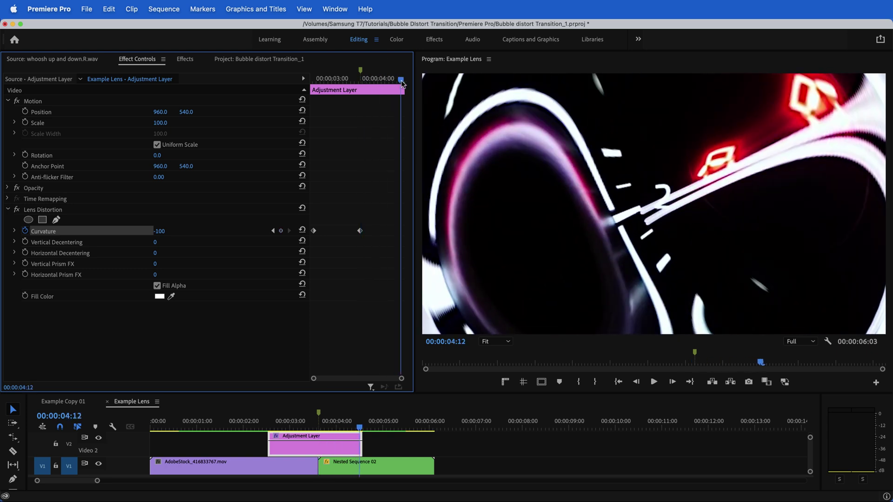
left_click(166, 231)
left_click(303, 229)
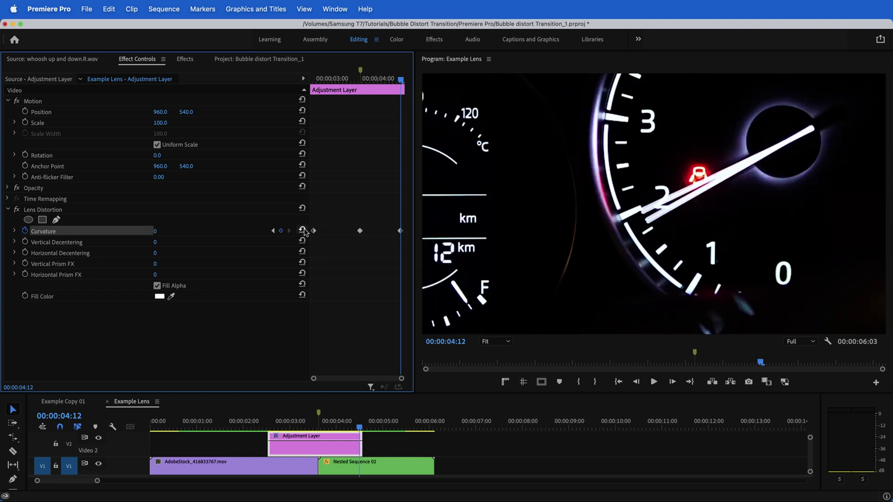
Expand the Curvature property's value and velocity graphs and play back the transition.
left_click(348, 226)
left_click(14, 231)
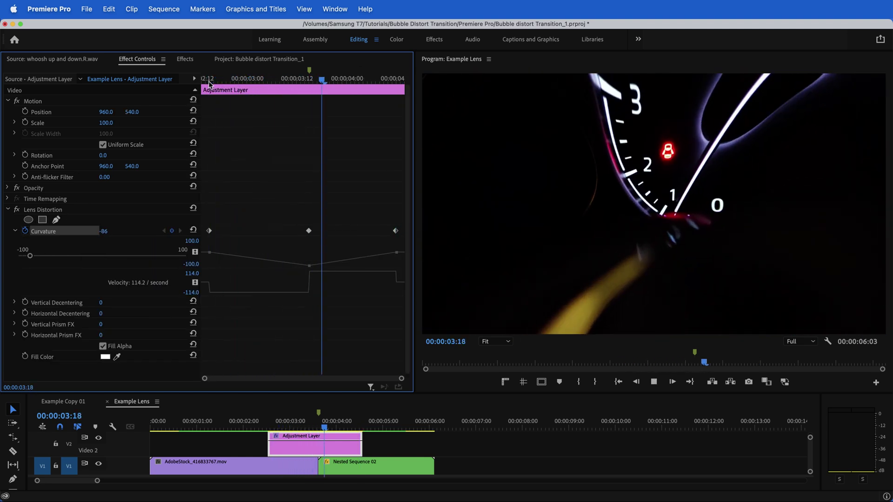
key("space")
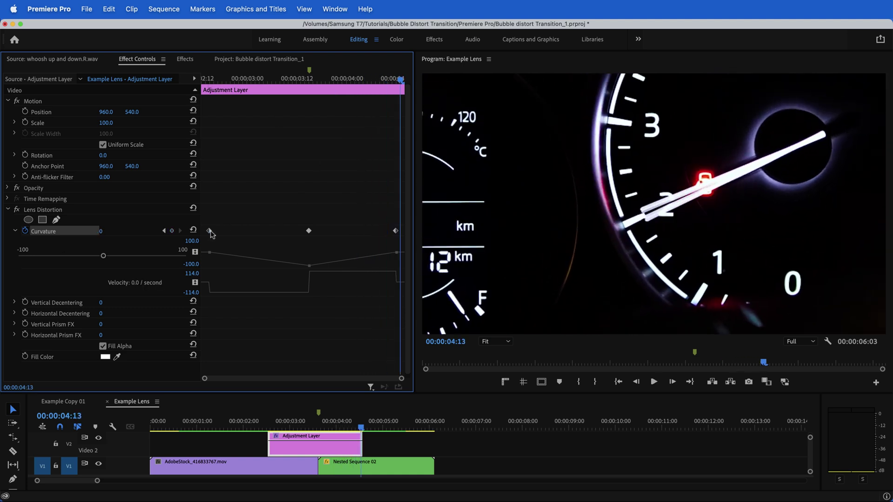
Move the first and last Curvature keyframes inward to about 10 frames from the middle one, and preview the faster transition.
left_click_drag(211, 234, 268, 232)
left_click_drag(395, 231, 352, 231)
left_click(258, 79)
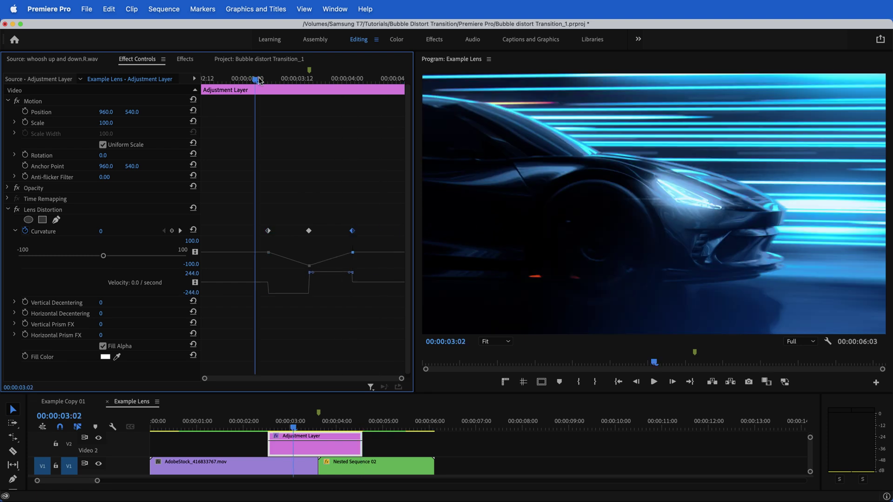
key("space")
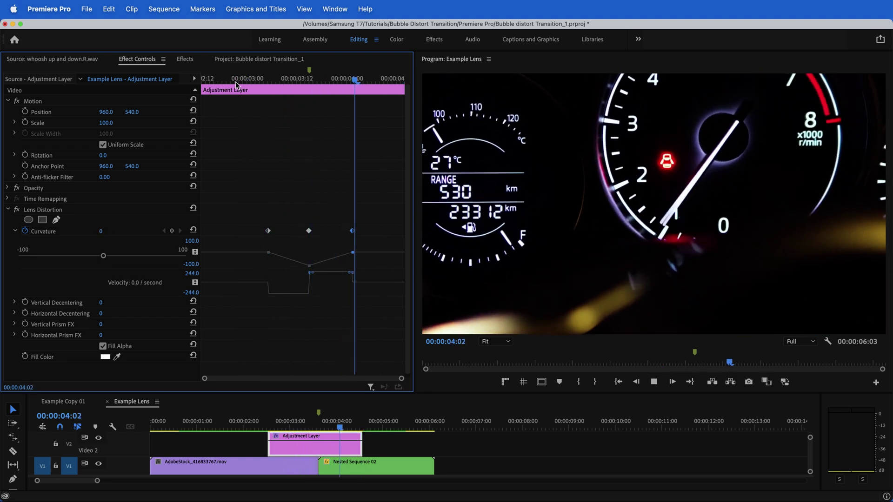
key("space")
Apply both Ease In and Ease Out to all three Curvature keyframes.
left_click_drag(245, 208, 364, 255)
right_click(353, 232)
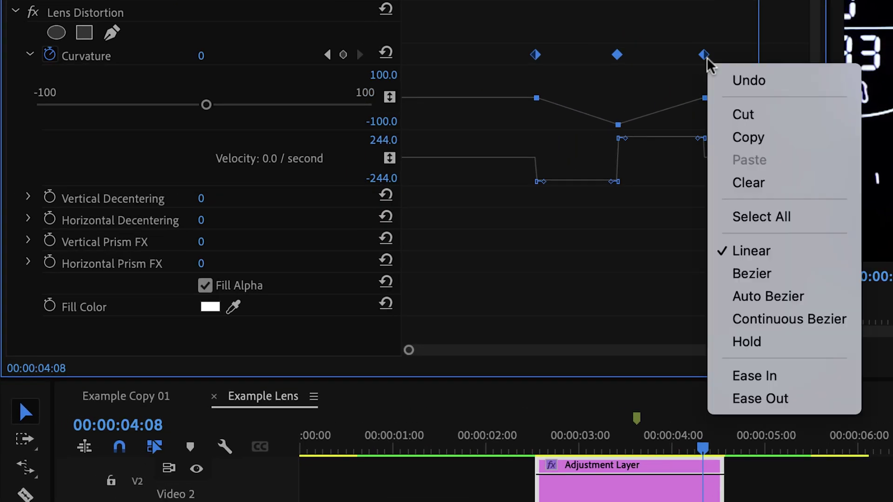
left_click(816, 374)
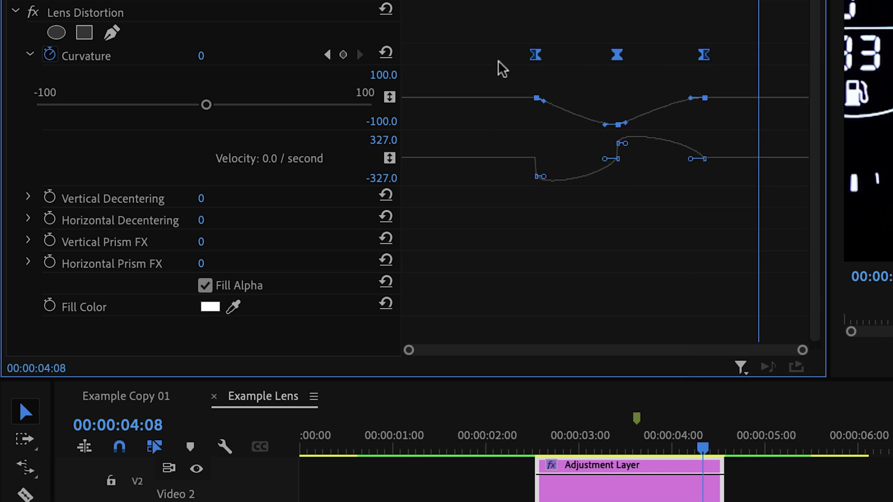
right_click(703, 56)
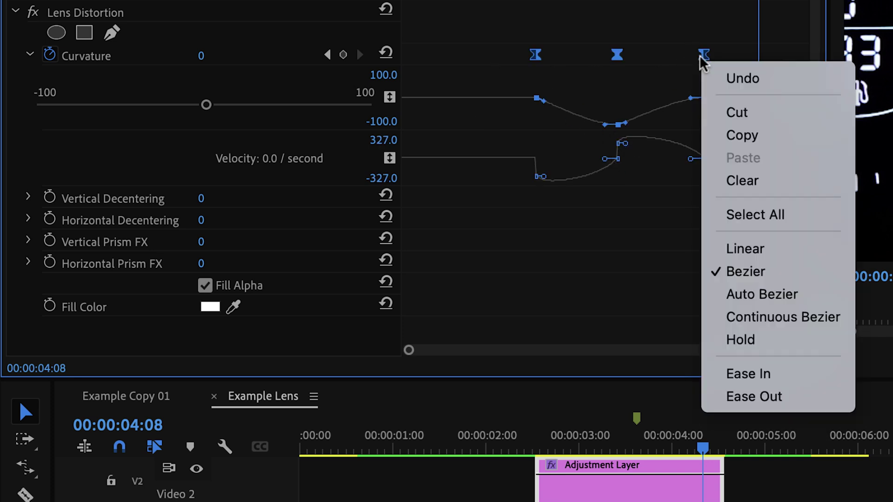
left_click(770, 397)
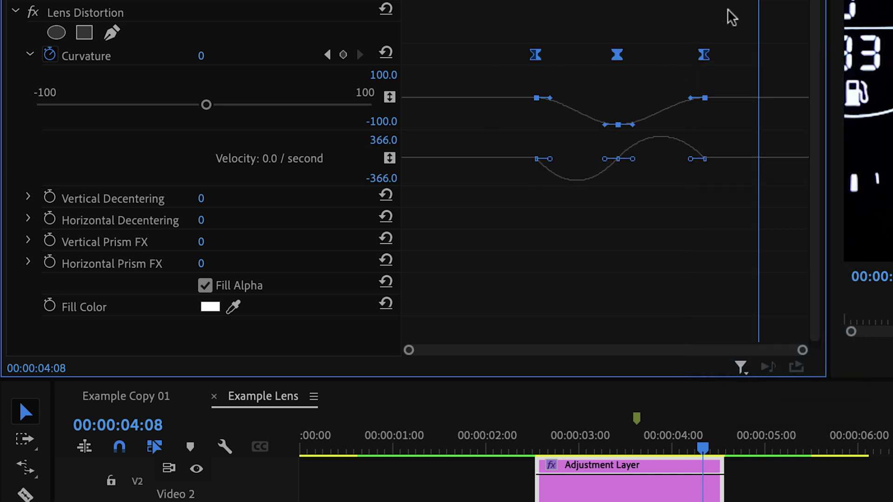
Lengthen the first and last Curvature keyframes' Bezier handles toward the middle to steepen the curve, and preview the transition from 00:00:03:00.
left_click(574, 24)
left_click_drag(554, 99, 595, 99)
left_click(703, 55)
left_click_drag(691, 97, 656, 97)
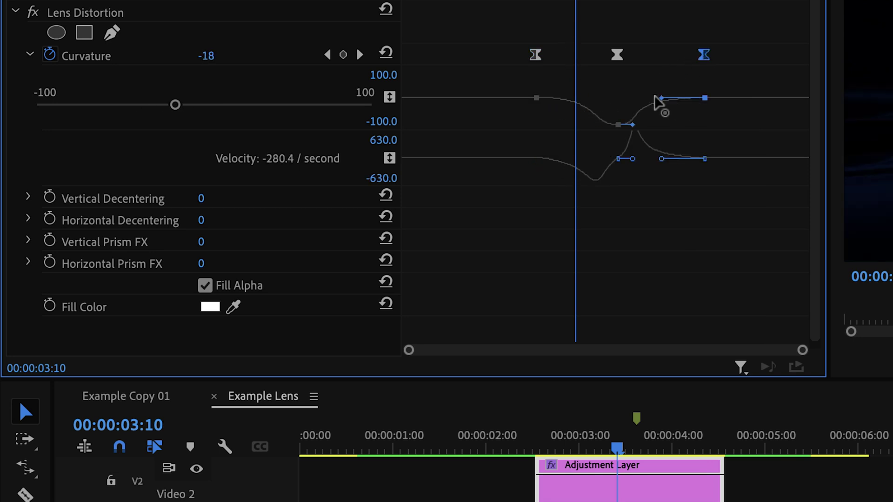
left_click(250, 75)
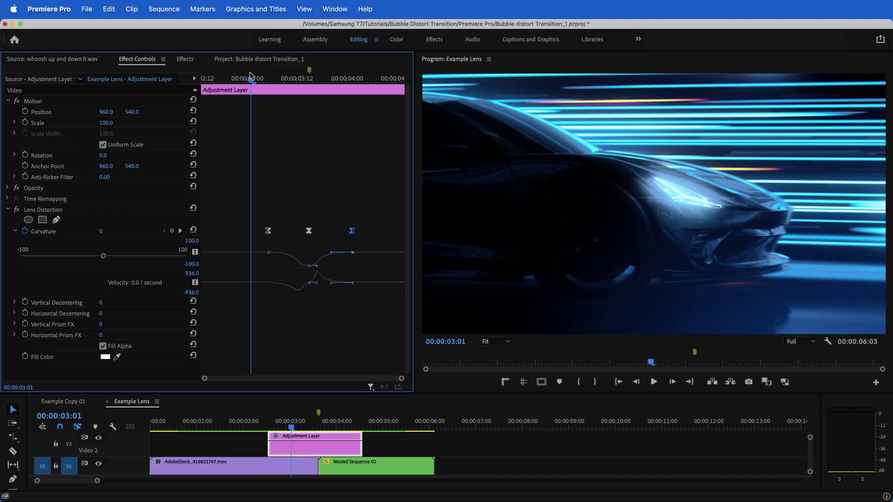
left_click_drag(250, 75, 246, 76)
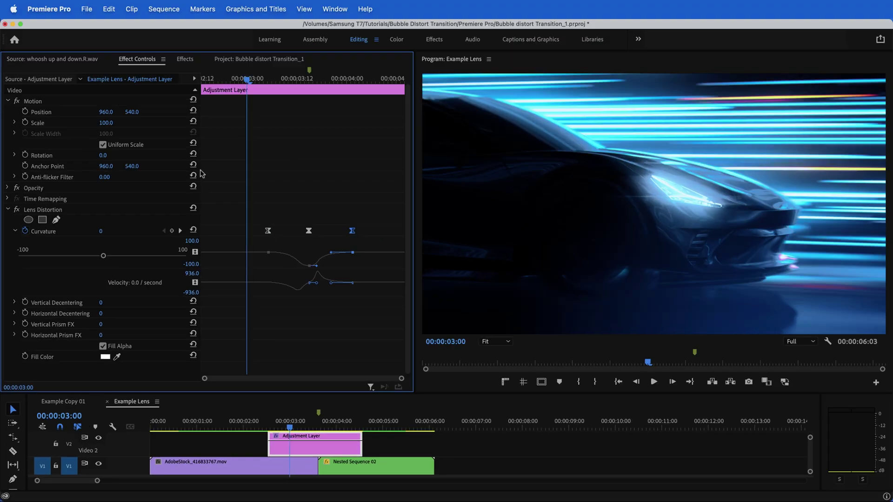
key("space")
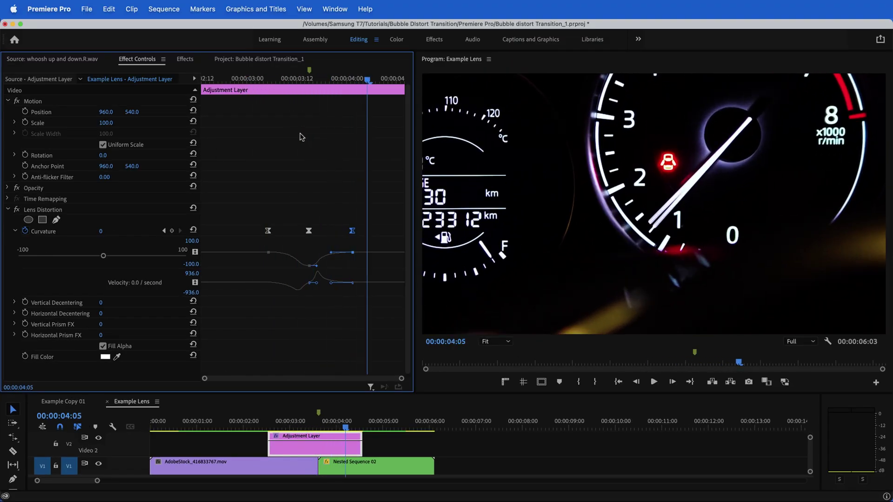
left_click(250, 78)
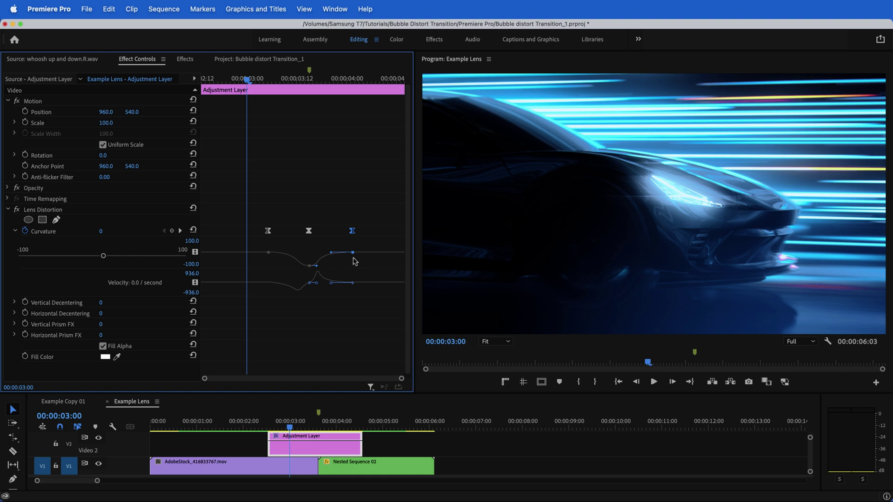
Play back the lens distortion transition from 00:00:03:00.
key("space")
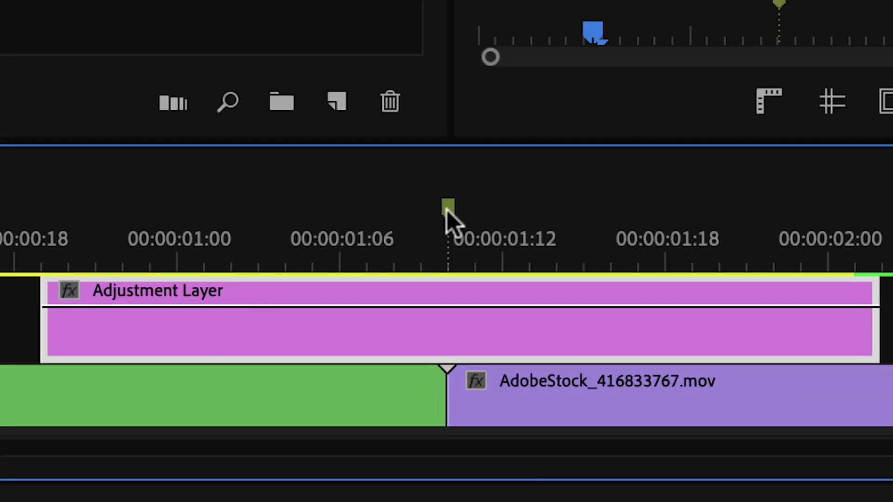
Apply the VR Rotate Sphere effect from Immersive Video to the adjustment layer in the Example RGB Split sequence.
left_click(413, 415)
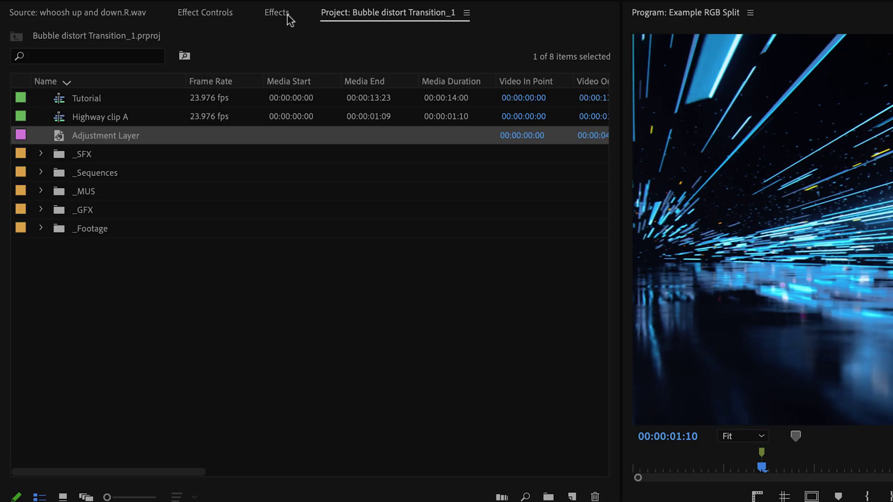
left_click(286, 13)
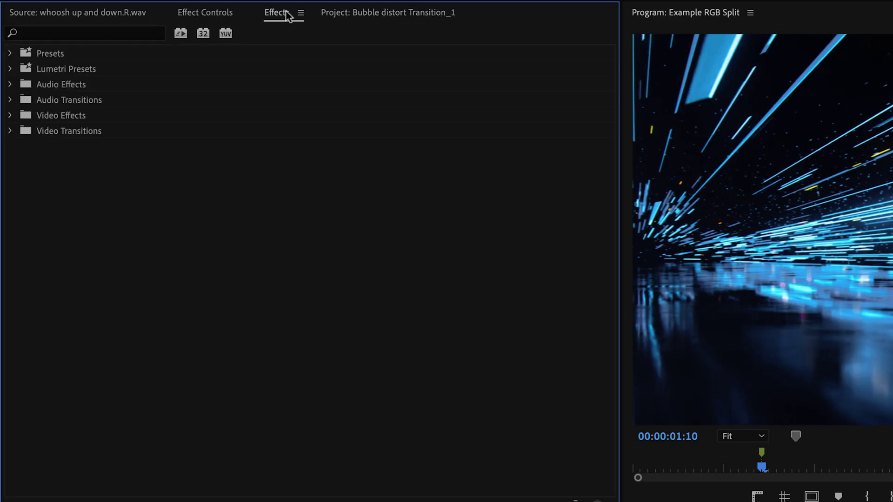
left_click(10, 115)
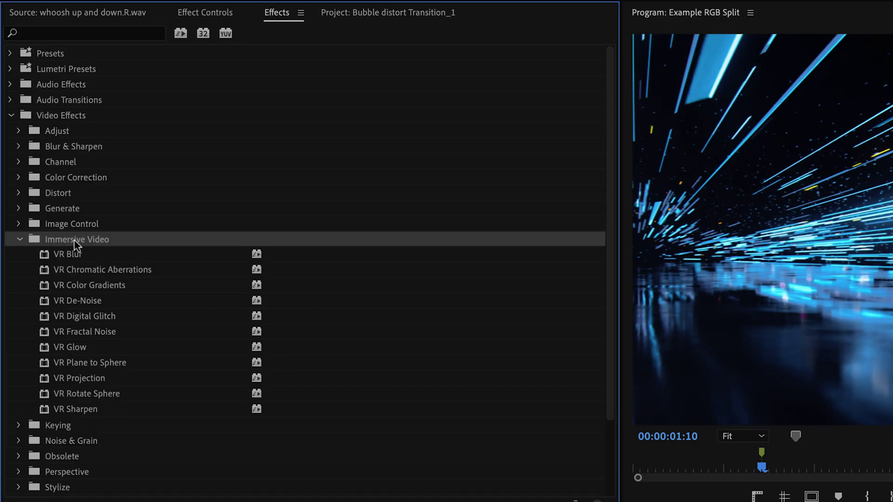
left_click_drag(77, 393, 88, 396)
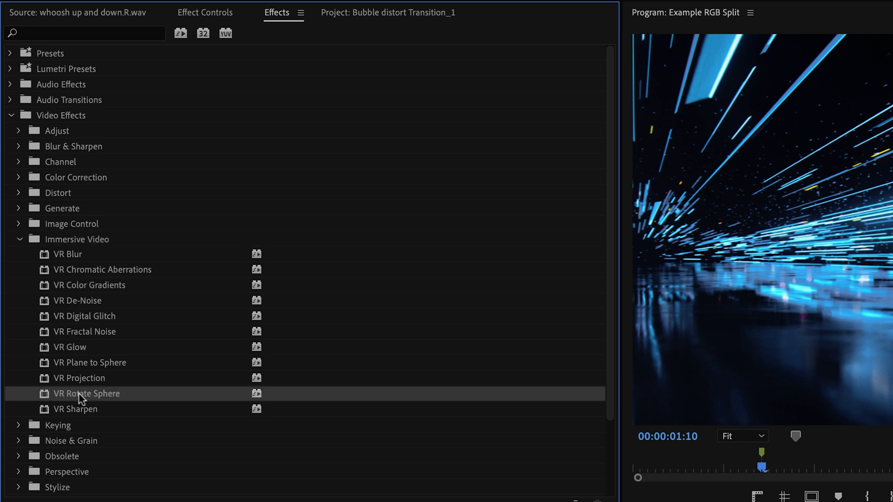
left_click_drag(77, 364, 354, 454)
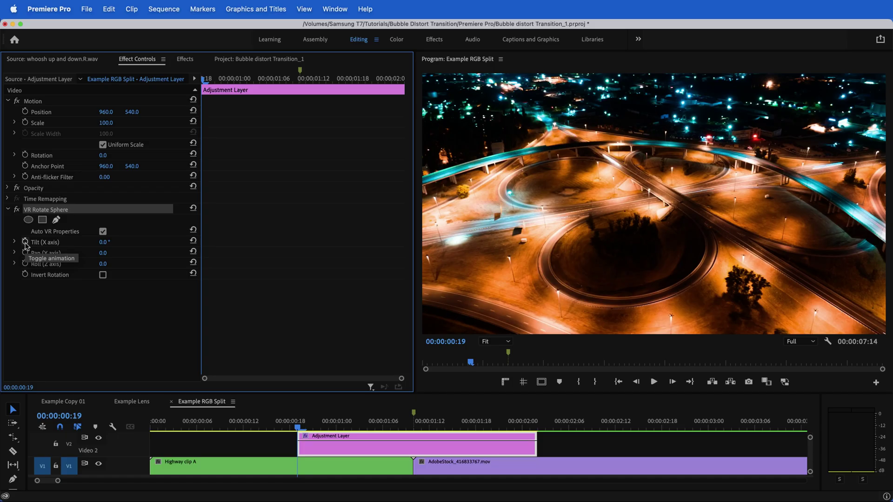
Keyframe VR Rotate Sphere's Tilt (X axis) from 0° at 00:00:00:19 to one full turn (1x0.0°) at 00:00:02:01.
left_click(72, 195)
left_click_drag(203, 80, 399, 80)
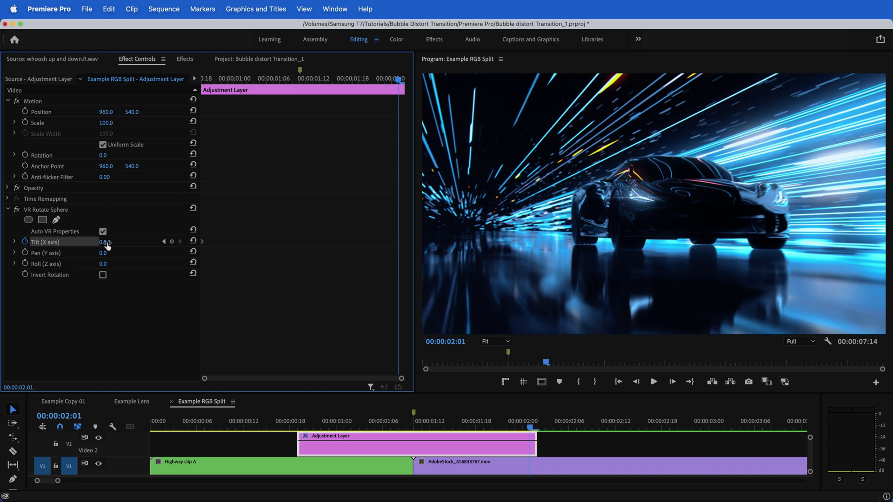
mouse_move(103, 241)
left_mouse_down()
mouse_move(196, 242)
mouse_move(106, 245)
left_mouse_up()
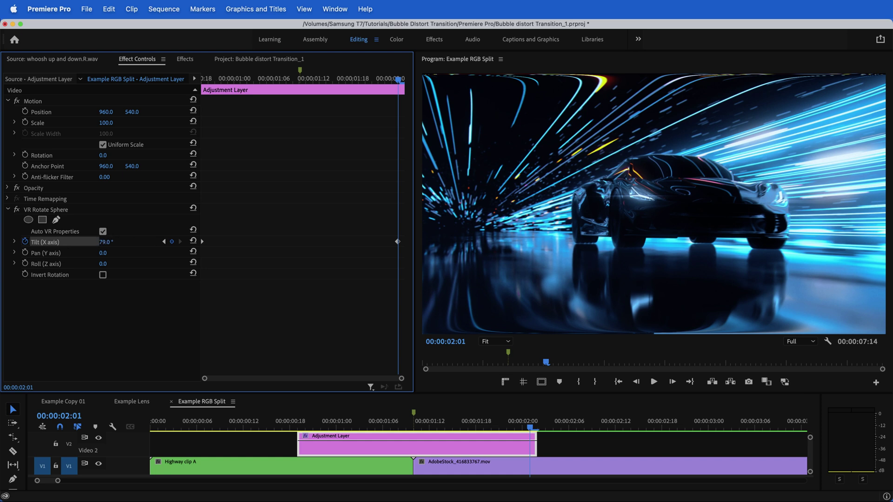
left_click_drag(107, 241, 20, 242)
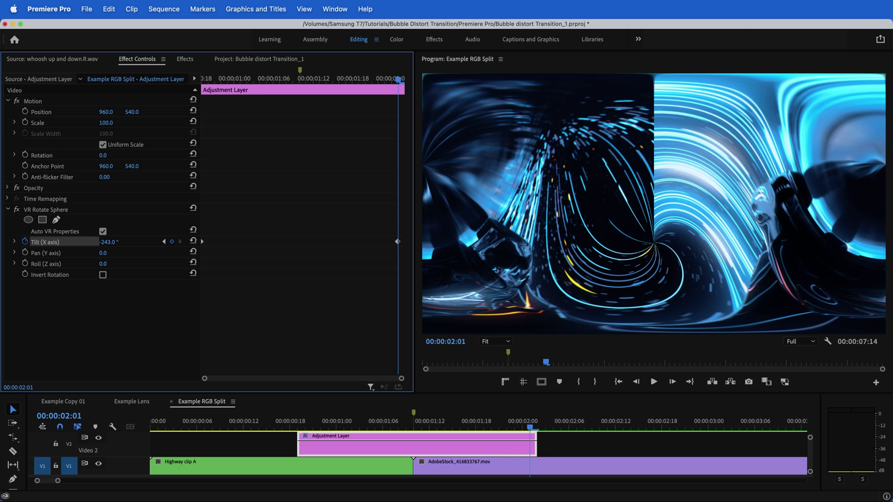
key("super+z")
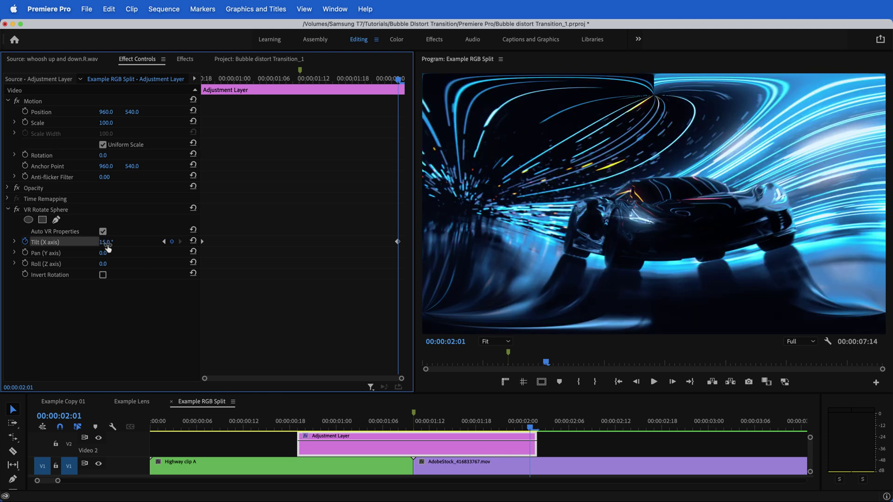
left_click_drag(107, 242, 188, 242)
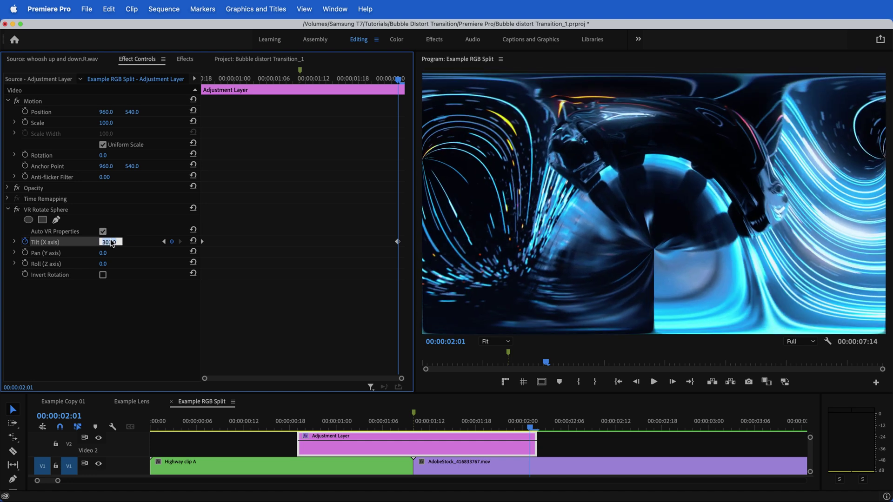
type("0")
key("Return")
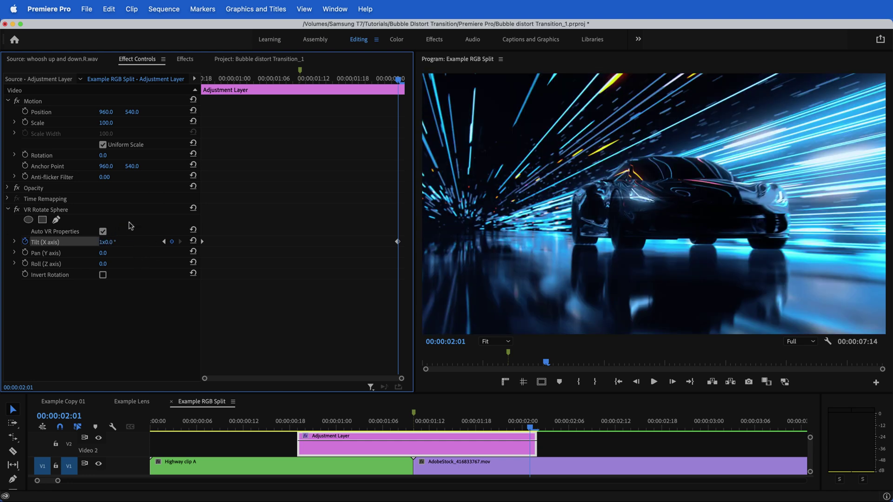
Scrub through the tilt rotation across the adjustment layer and collapse the VR Rotate Sphere properties.
left_click_drag(254, 99, 400, 115)
left_click_drag(528, 427, 514, 428)
key("Right")
left_click(14, 215)
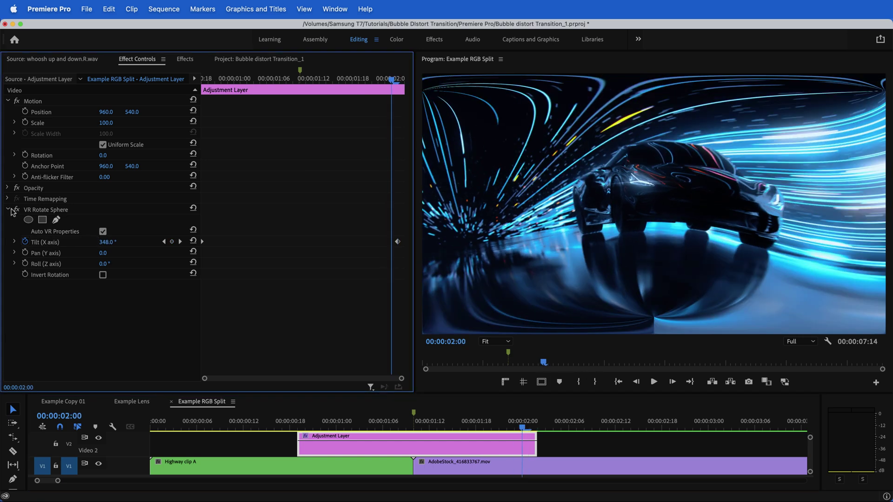
left_click(13, 211)
left_click_drag(405, 424, 536, 439)
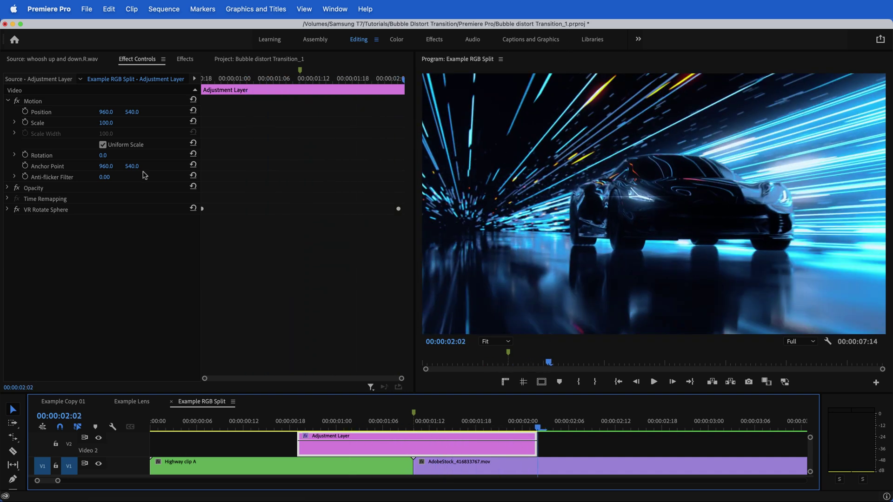
Apply the VR Chromatic Aberrations effect from Immersive Video to the adjustment layer and scrub through the result.
left_click(184, 59)
left_click(59, 129)
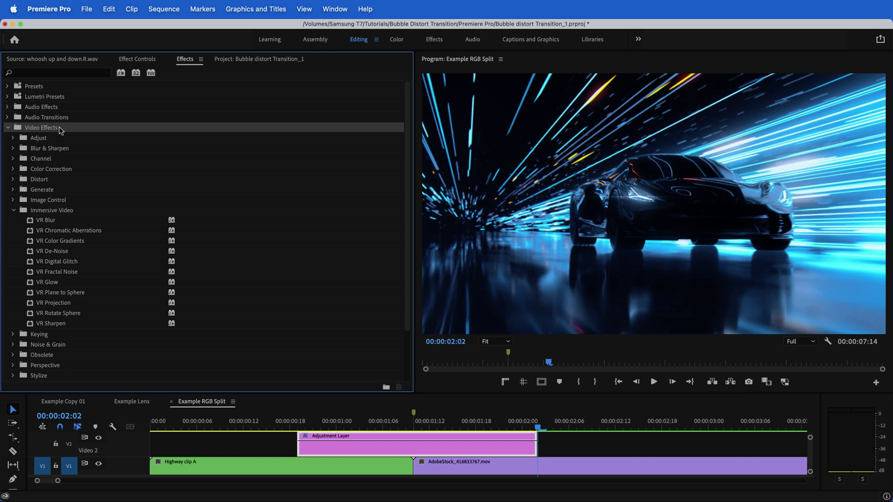
left_click(52, 213)
left_click(77, 232)
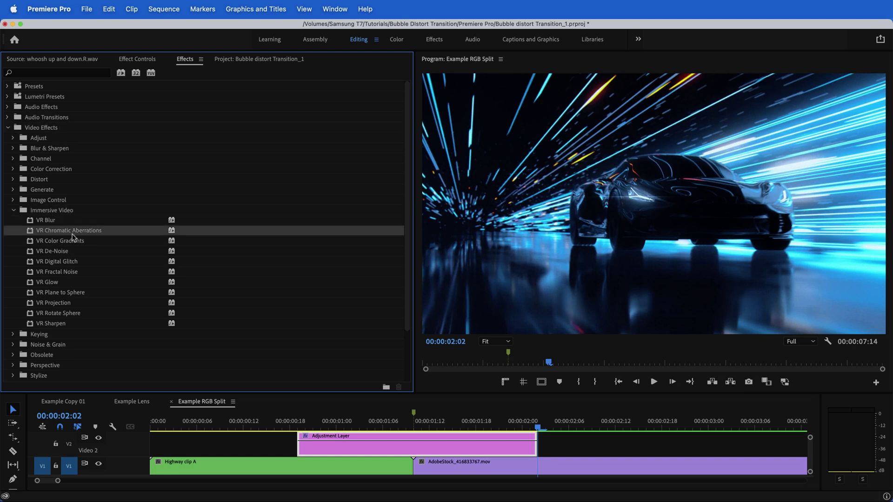
left_click_drag(46, 234, 344, 450)
left_click_drag(403, 421, 454, 424)
left_click_drag(279, 83, 397, 101)
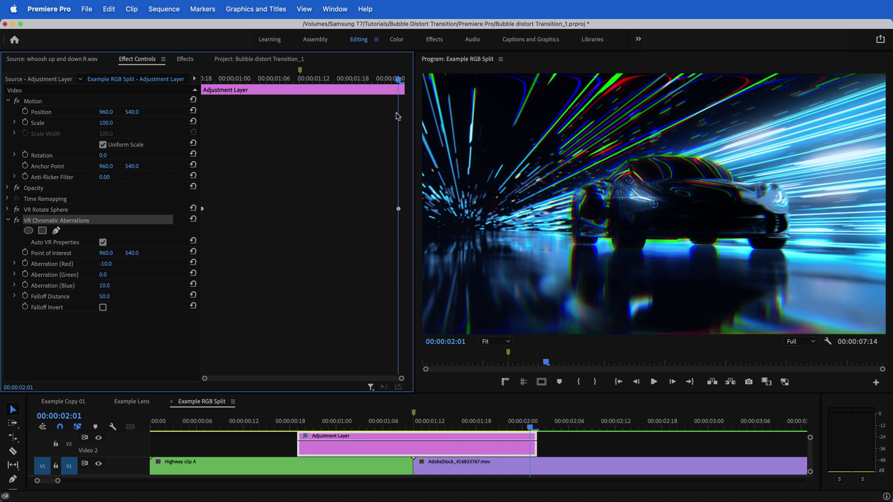
At 00:00:00:19, set VR Chromatic Aberrations' Aberration (Red), Aberration (Blue) and Falloff Distance to 0.
left_click_drag(398, 116, 204, 142)
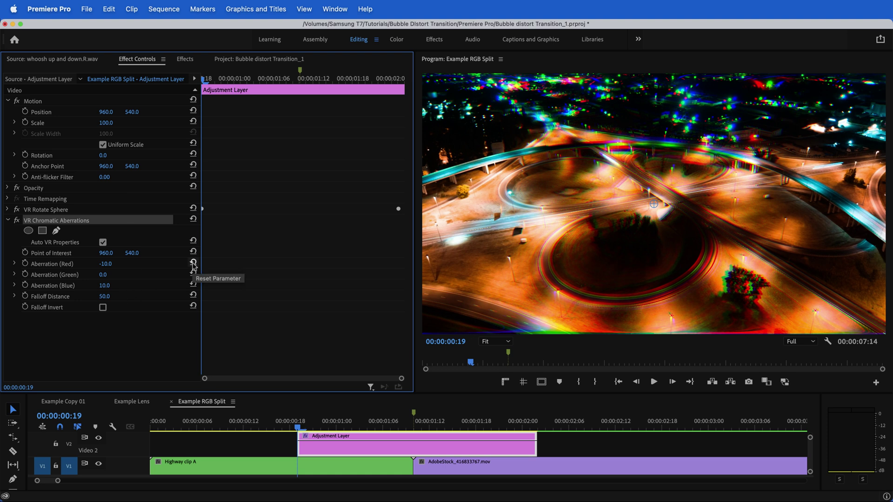
left_click(111, 264)
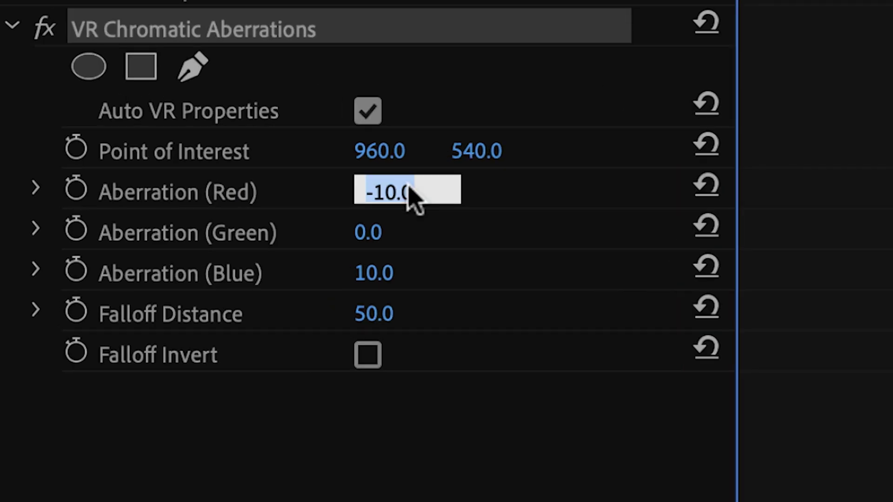
type("0")
left_click(549, 233)
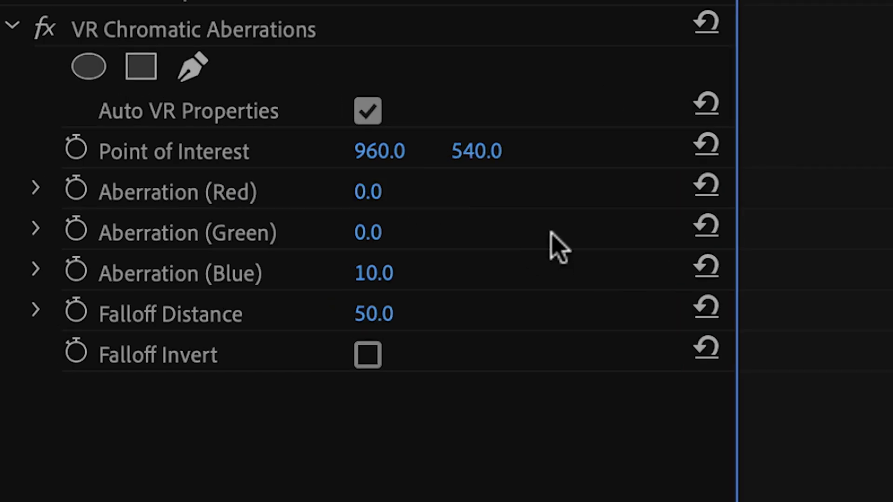
left_click(409, 270)
type("0")
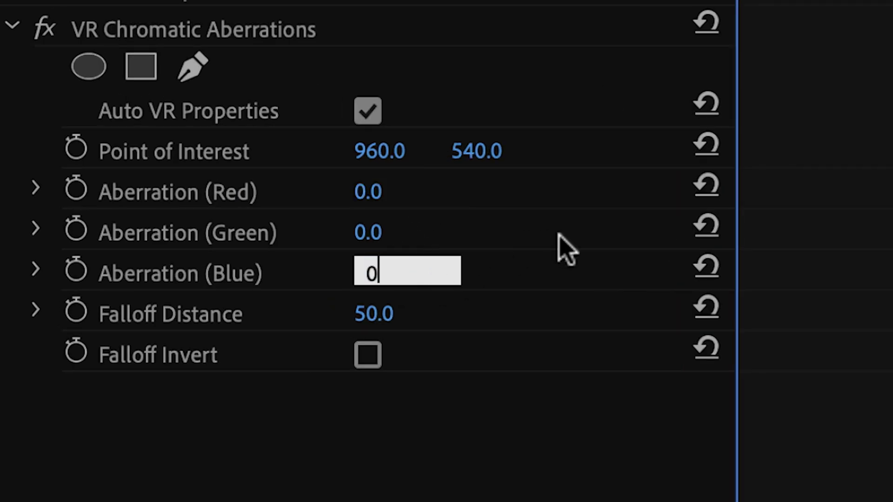
key("Return")
left_click(418, 314)
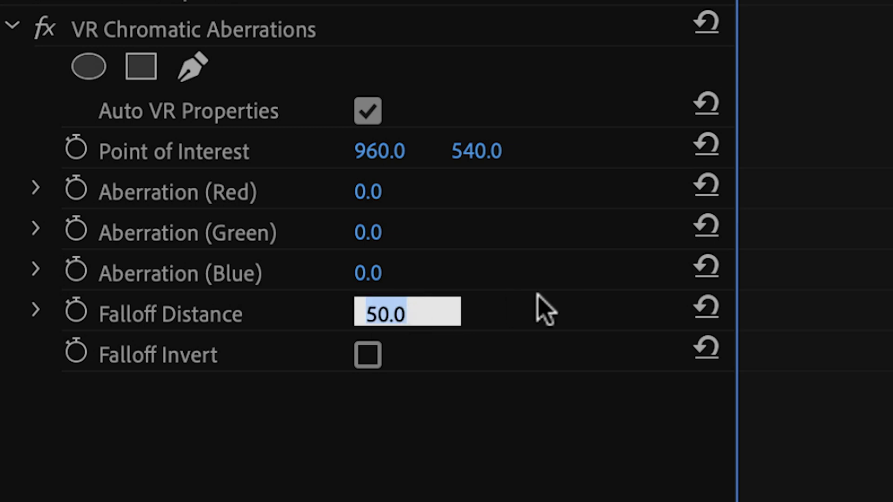
type("0")
key("Return")
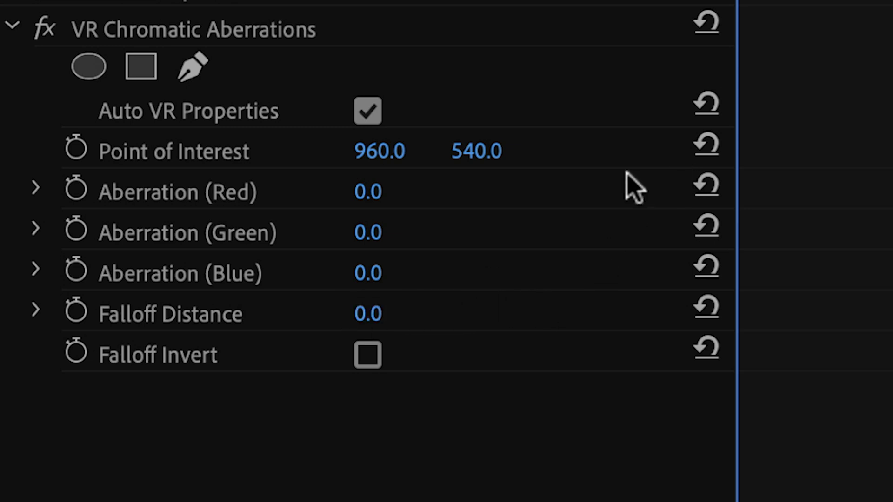
Turn on keyframing at 00:00:00:19 for Aberration (Red), Aberration (Green), Aberration (Blue) and Falloff Distance.
left_click(76, 191)
left_click(77, 232)
left_click(76, 272)
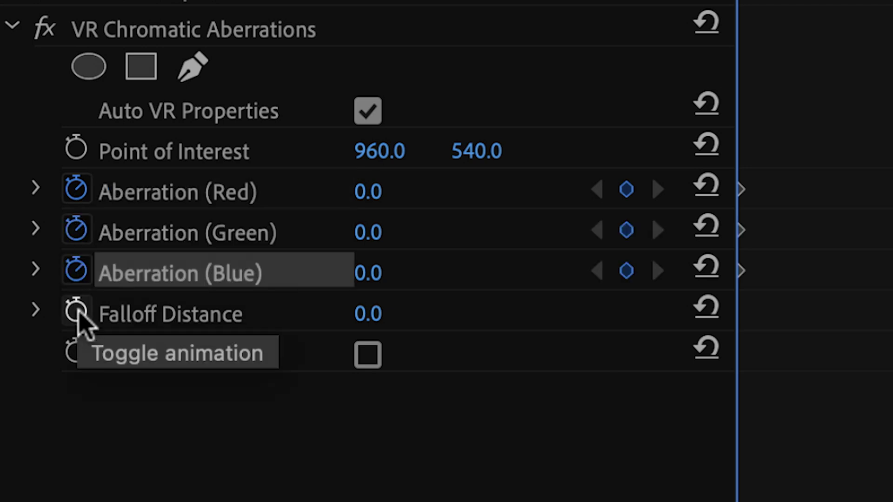
left_click(76, 313)
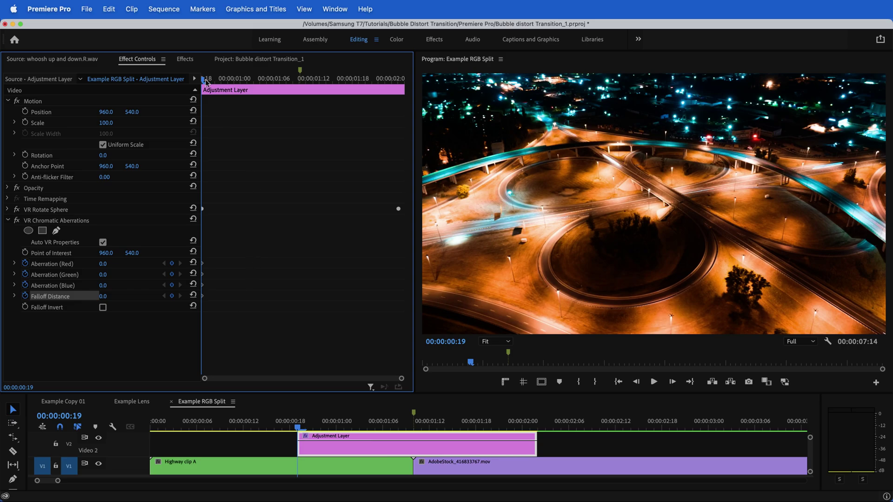
At the cut marker, 00:00:01:10, set Aberration (Red) to 83, Green to 95, Blue to -42 and Falloff Distance to 50.
left_click_drag(206, 83, 300, 79)
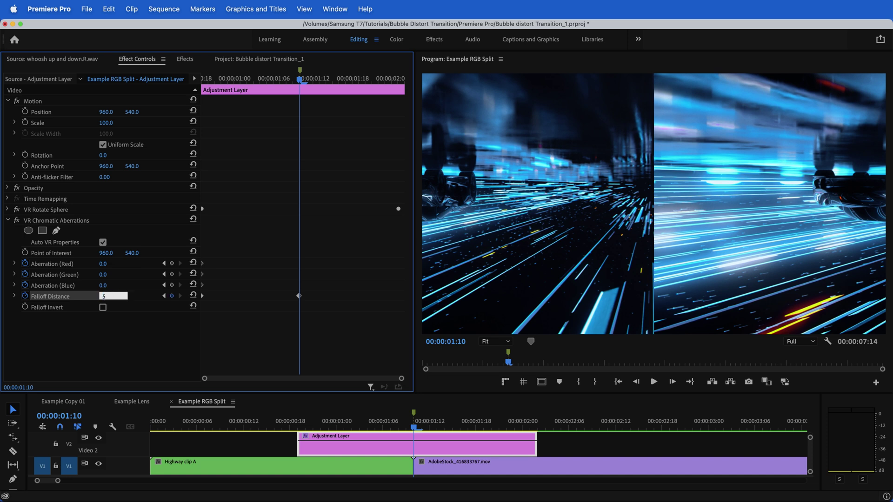
left_click_drag(104, 264, 95, 285)
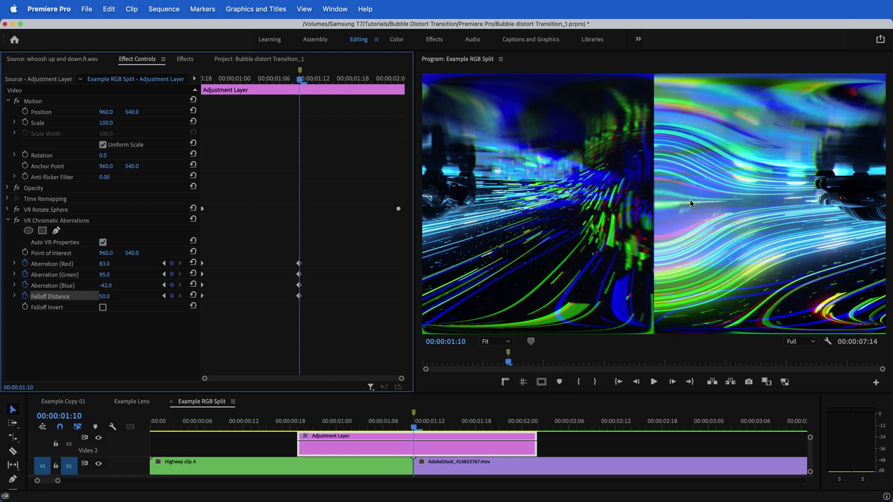
Copy the four starting VR Chromatic Aberrations keyframes and paste them at 00:00:02:01.
left_click_drag(300, 83, 398, 144)
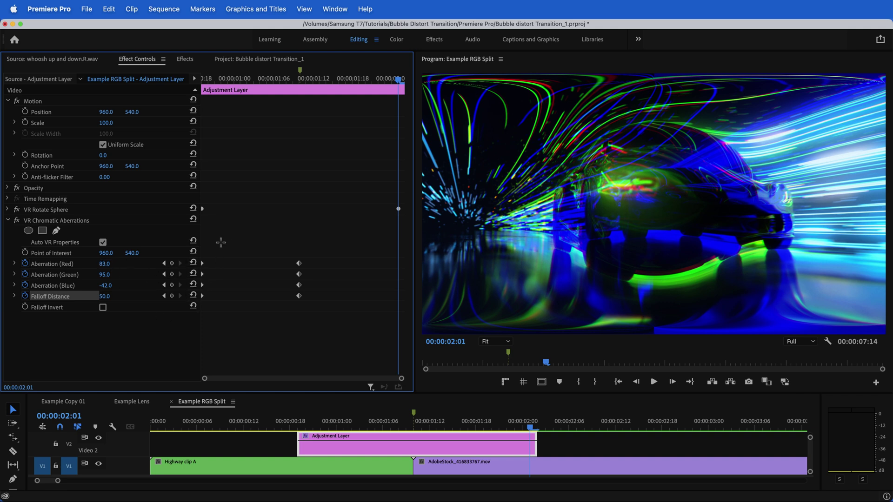
right_click(202, 264)
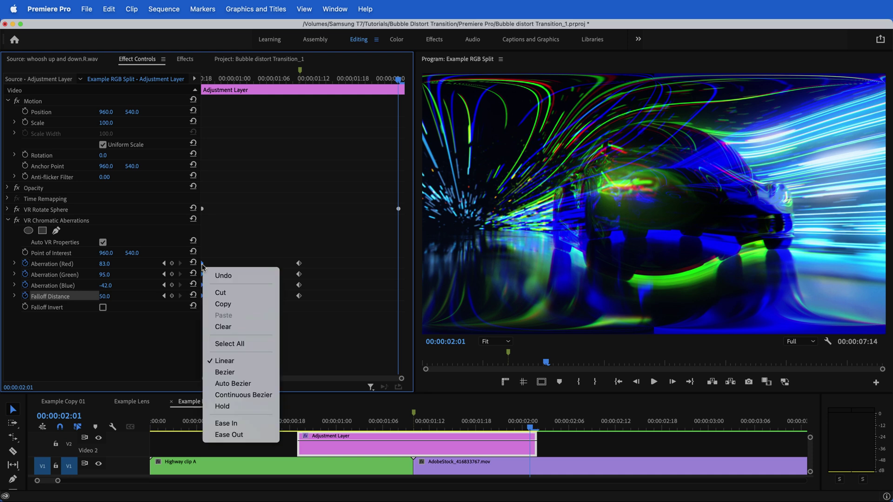
left_click(252, 307)
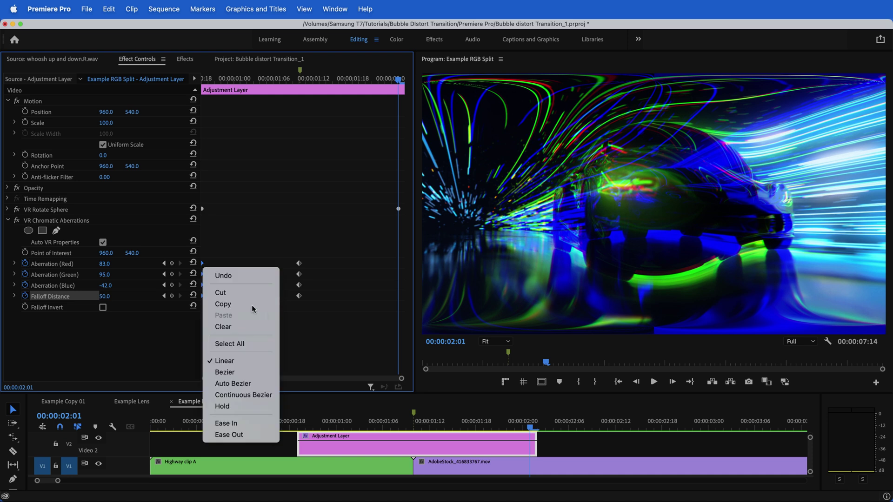
right_click(397, 272)
left_click(427, 319)
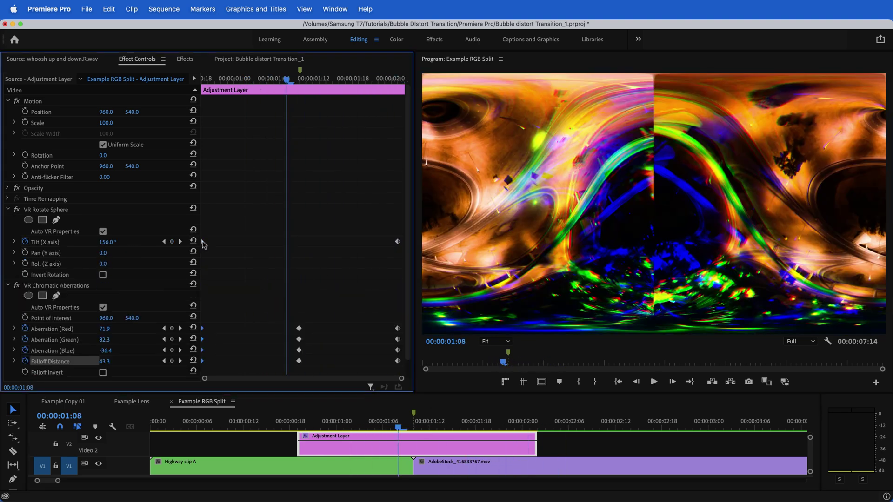
Move the two Tilt (X axis) keyframes inward to about 00:00:00:23 and 00:00:01:19, and expand the property's graphs.
left_click_drag(202, 242, 229, 244)
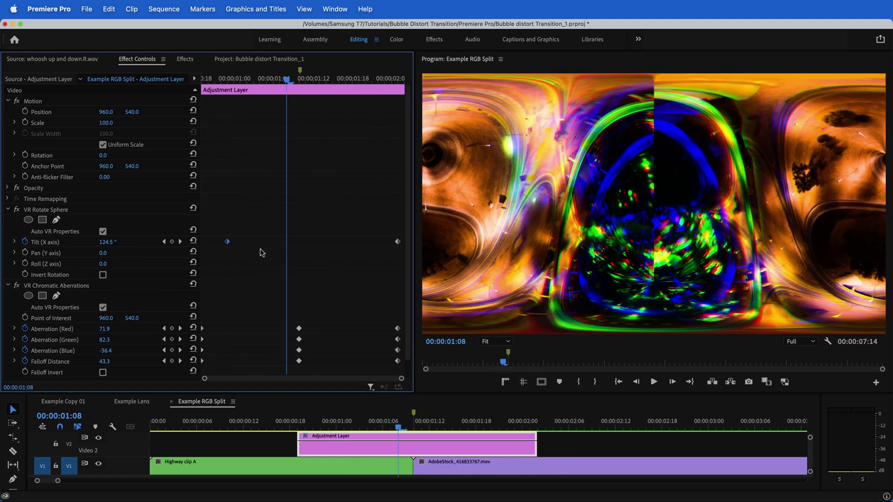
left_click_drag(394, 245, 362, 248)
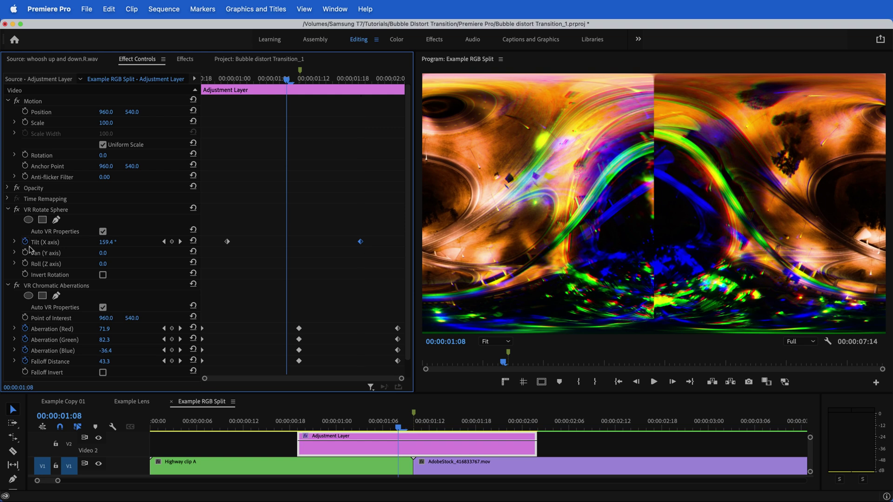
left_click(15, 242)
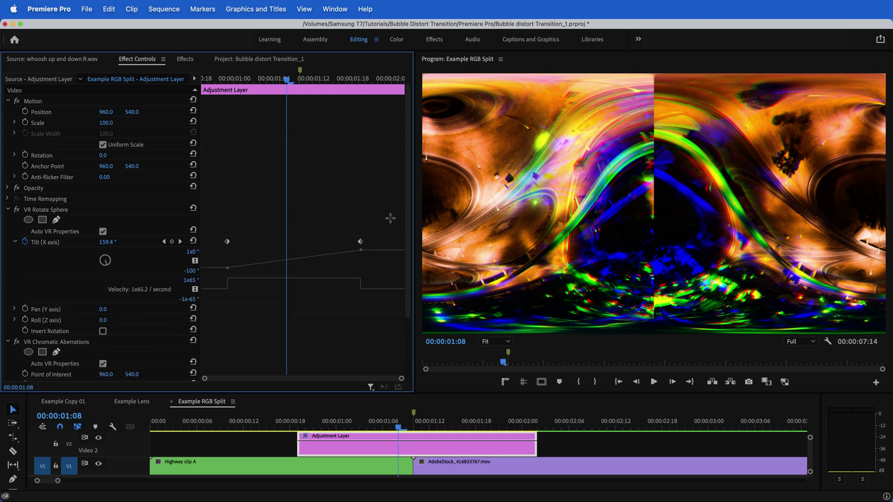
Apply both Ease In and Ease Out to the two Tilt (X axis) keyframes and scrub to 00:00:01:19.
left_click_drag(390, 218, 225, 259)
right_click(227, 241)
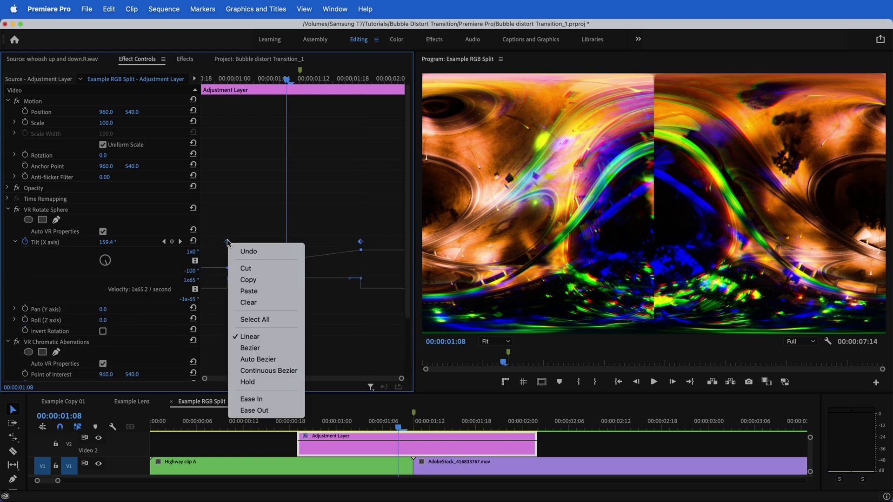
left_click(267, 399)
right_click(228, 242)
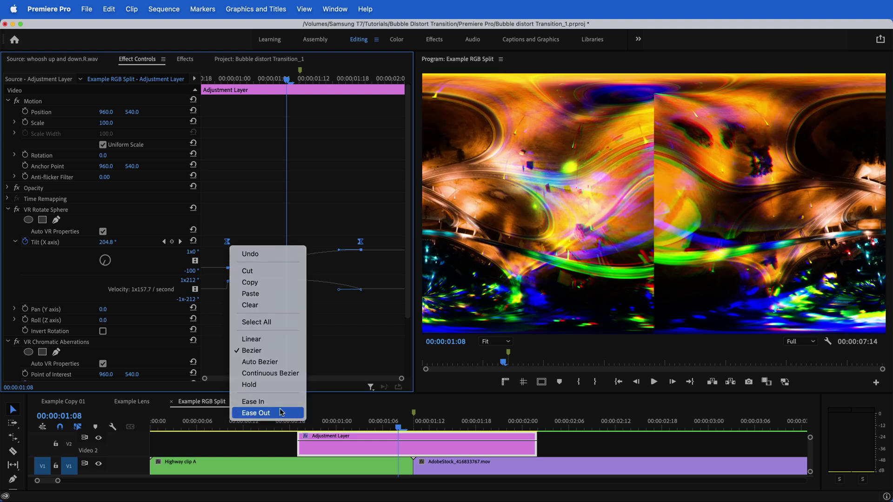
left_click(256, 413)
left_click_drag(247, 80, 359, 100)
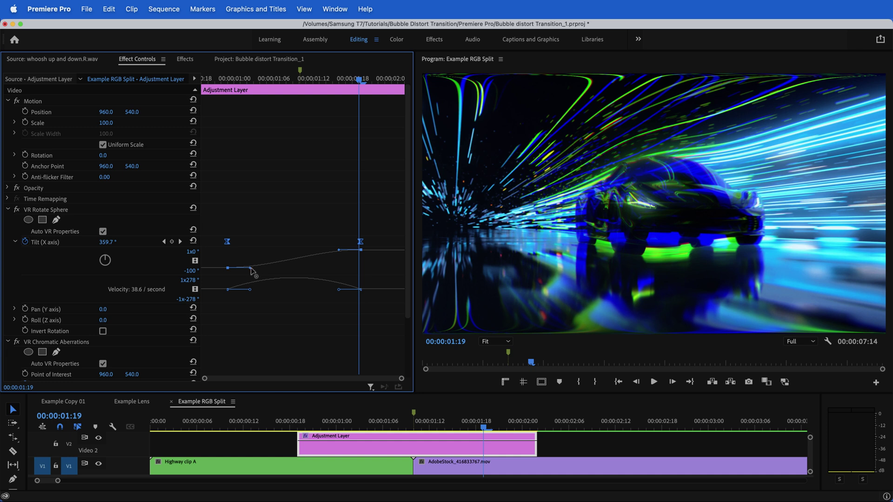
Pull the velocity handles of both Tilt (X axis) keyframes inward to steepen the ease around the cut, and play the transition.
left_click_drag(250, 289, 279, 292)
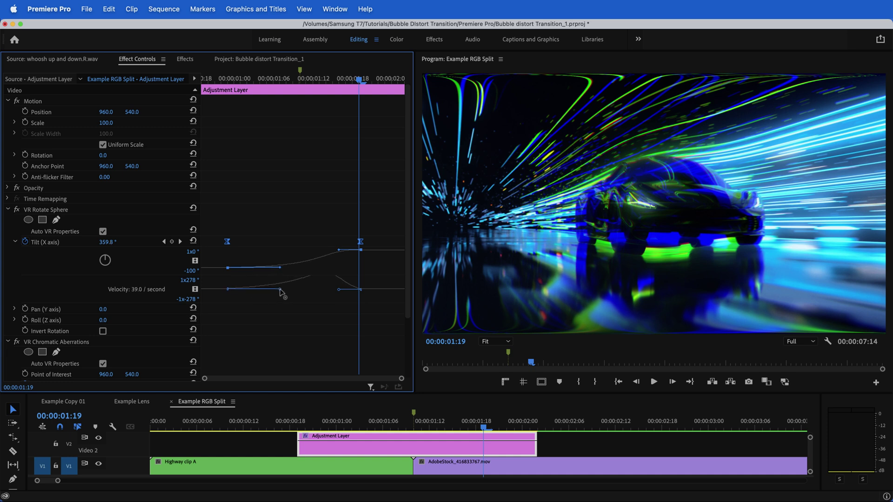
left_click_drag(339, 290, 308, 290)
left_click(415, 426)
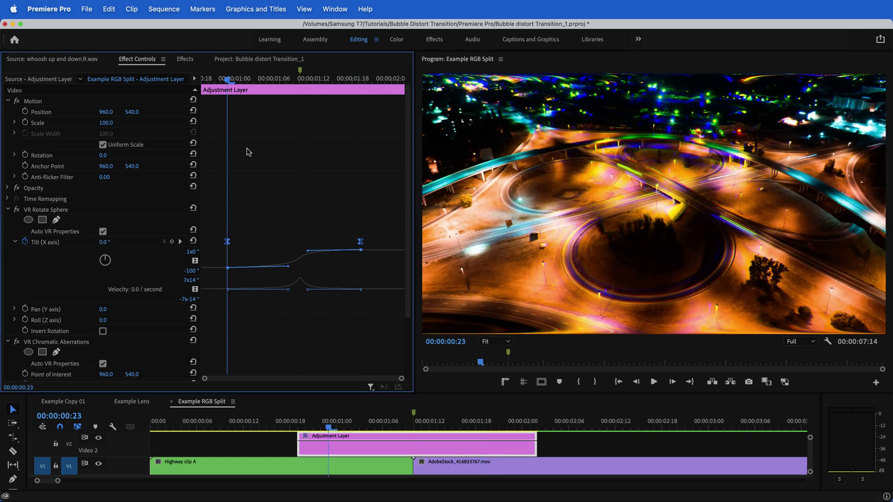
key("space")
key("space")
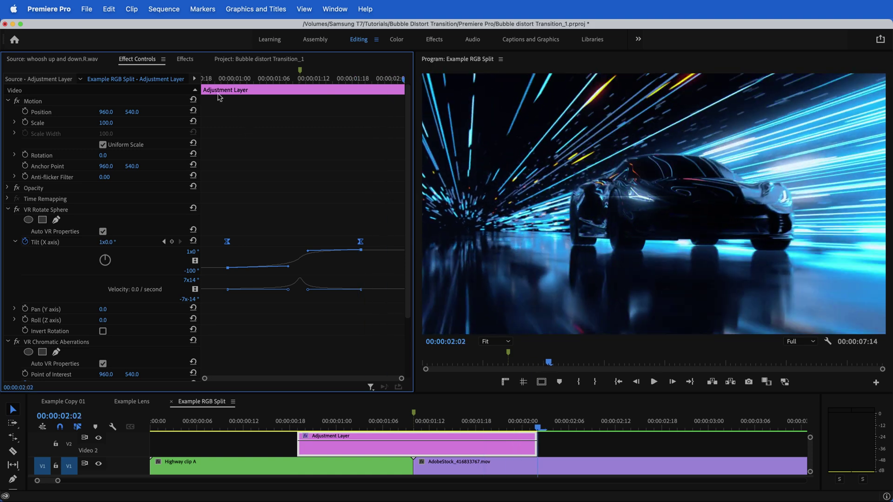
At the cut marker, 00:00:01:10, set Aberration (Red) to 33, Green to -89, Blue to -29 and Falloff Distance to 97.
left_click(223, 79)
left_click_drag(223, 79, 299, 88)
scroll(224, 338, "down", 4)
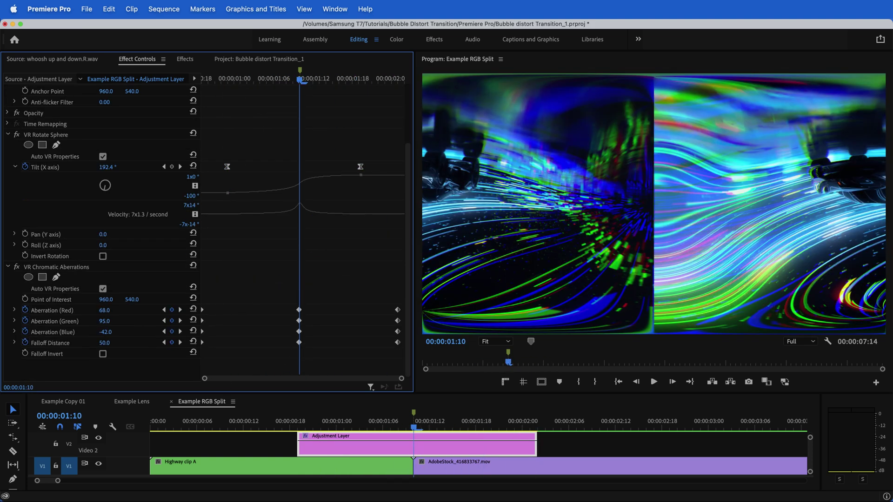
left_click_drag(104, 321, 120, 342)
Play the transition twice from around the adjustment layer's start to review the new aberration colors.
left_click_drag(299, 80, 200, 80)
key("space")
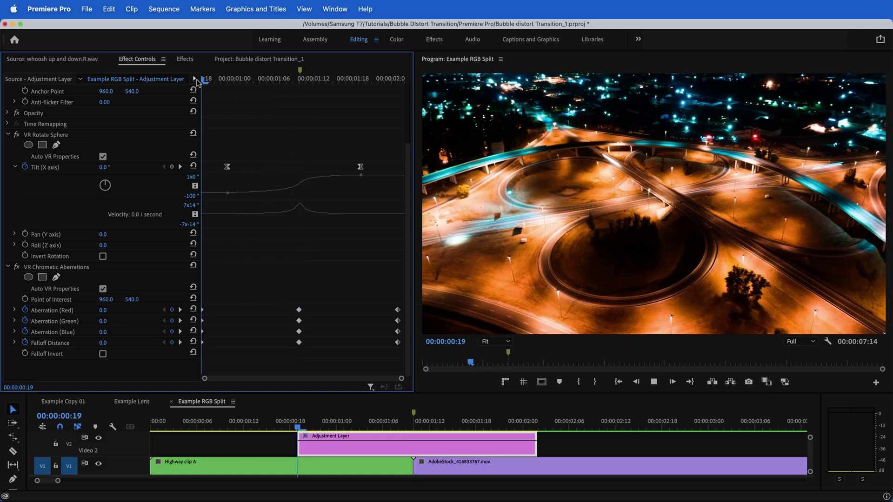
key("space")
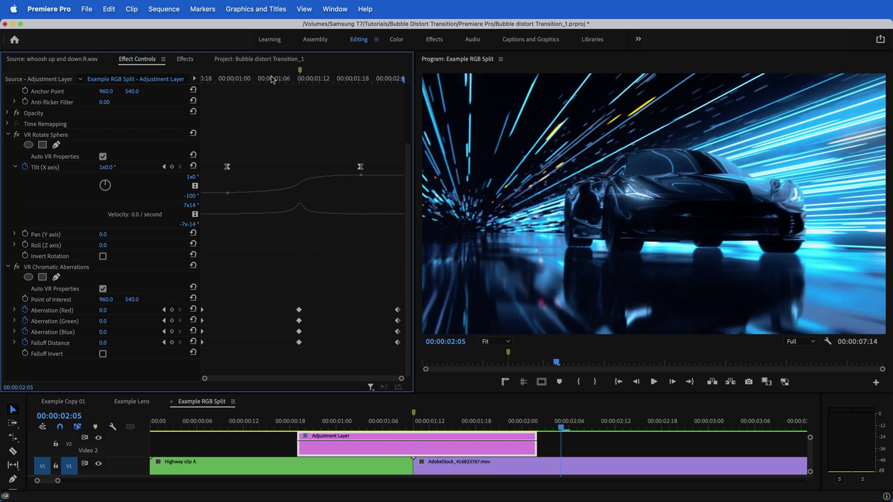
left_click_drag(272, 79, 157, 91)
key("l")
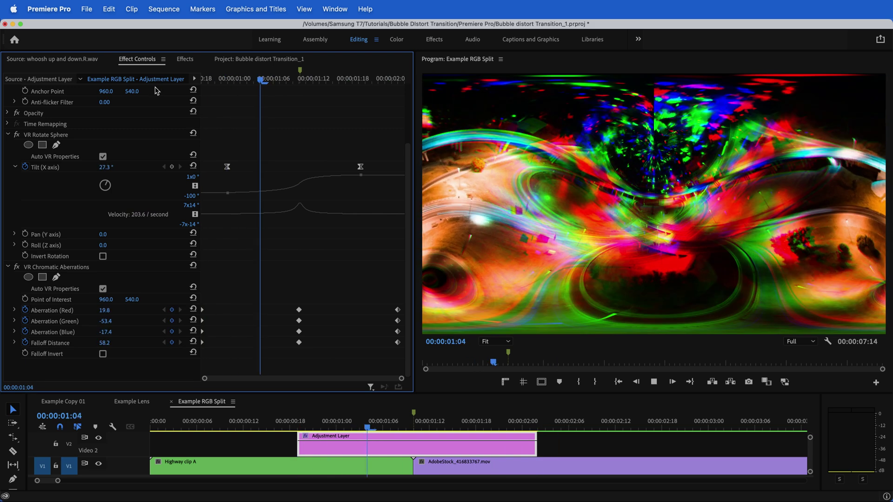
key("k")
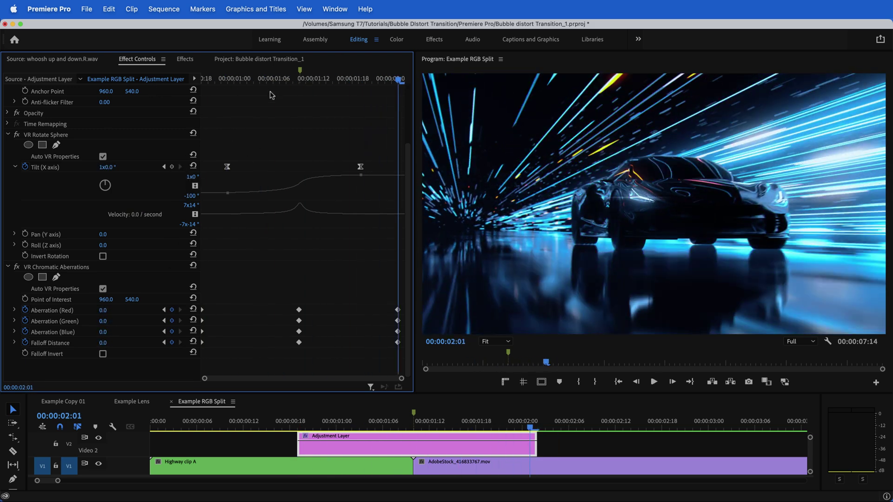
Turn off Auto VR Properties for VR Chromatic Aberrations, set its Frame Layout to Stereoscopic - Over/Under, and scrub around the cut.
left_click_drag(315, 79, 300, 79)
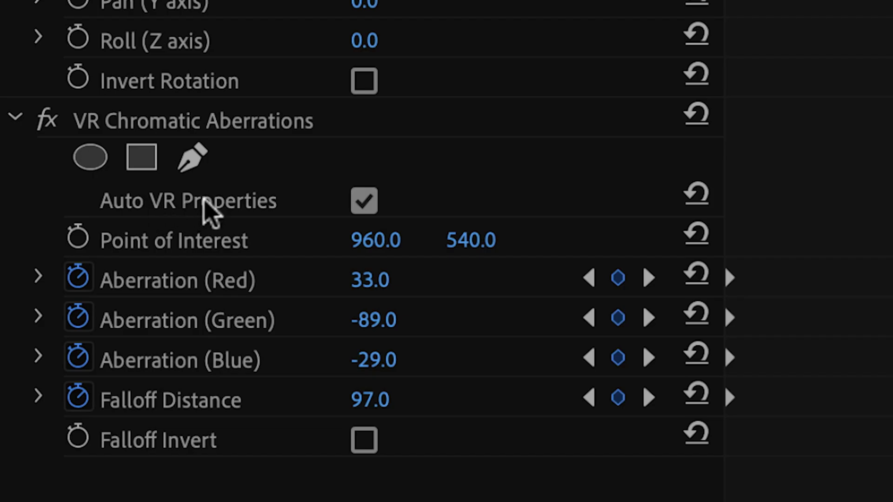
left_click(64, 269)
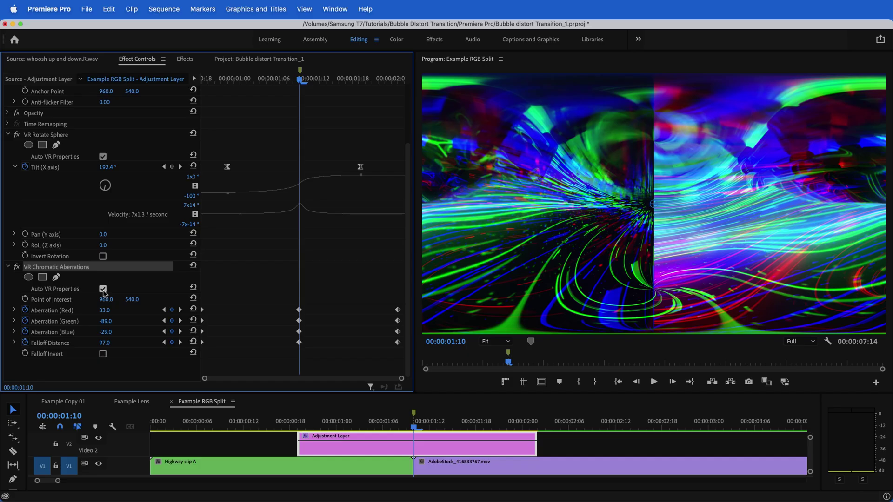
left_click(103, 289)
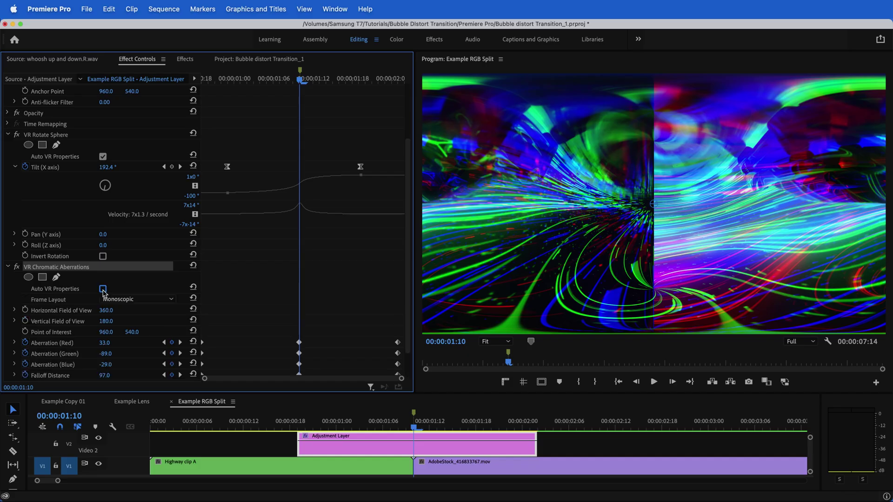
left_click(130, 300)
left_click(144, 320)
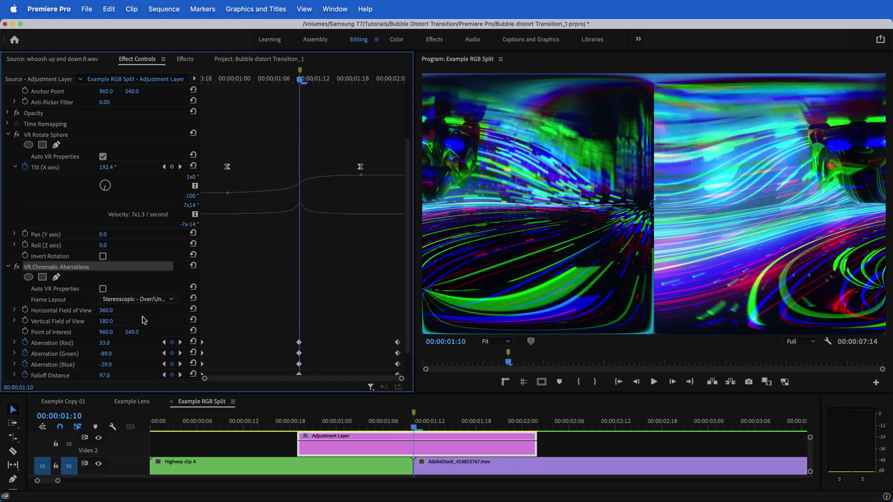
left_click_drag(240, 79, 345, 153)
left_click_drag(307, 78, 309, 80)
Set the VR Chromatic Aberrations Frame Layout to Stereoscopic - Side-by-Side and play the transition.
left_click(153, 300)
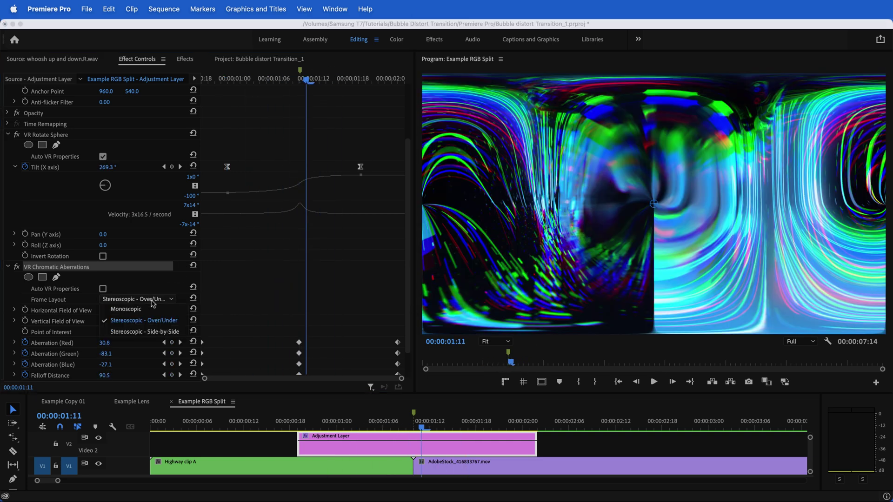
left_click(163, 332)
left_click_drag(267, 81, 203, 80)
key("space")
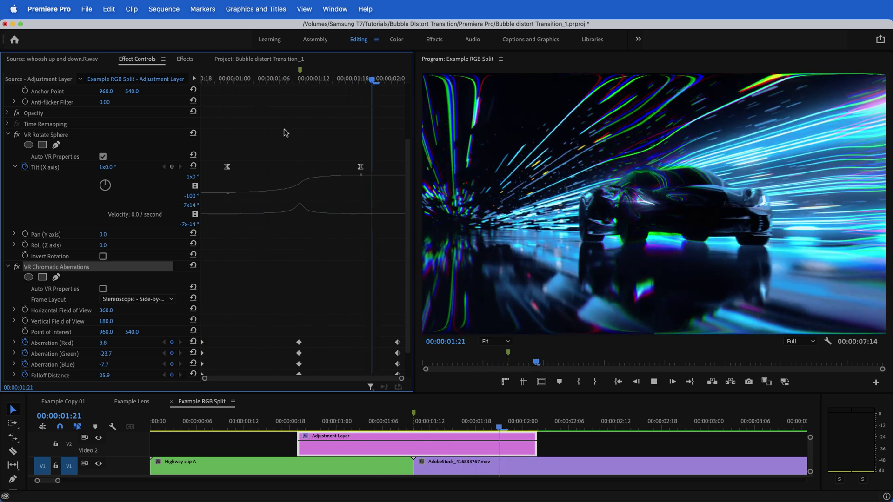
key("space")
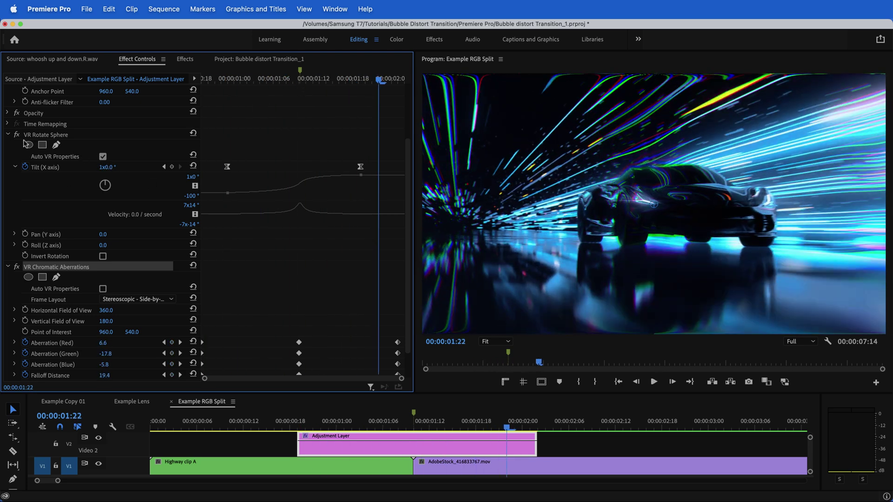
Turn off Auto VR Properties for VR Rotate Sphere, set its Frame Layout to Stereoscopic - Side-by-Side, and preview the transition.
left_click(52, 133)
left_click(103, 156)
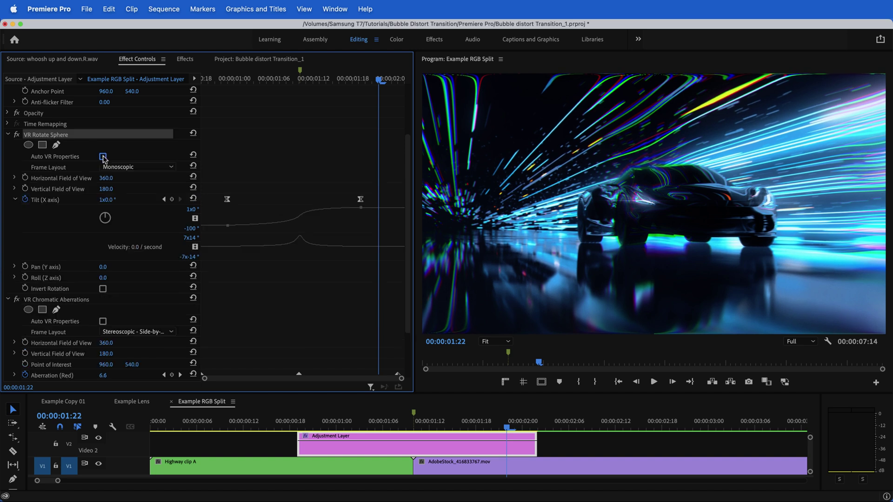
left_click(124, 167)
left_click(148, 200)
left_click_drag(215, 80, 207, 82)
key("space")
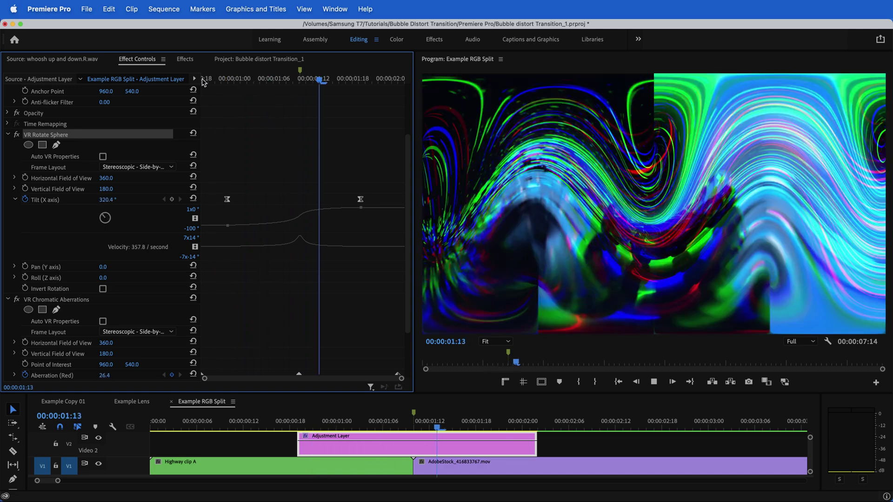
key("space")
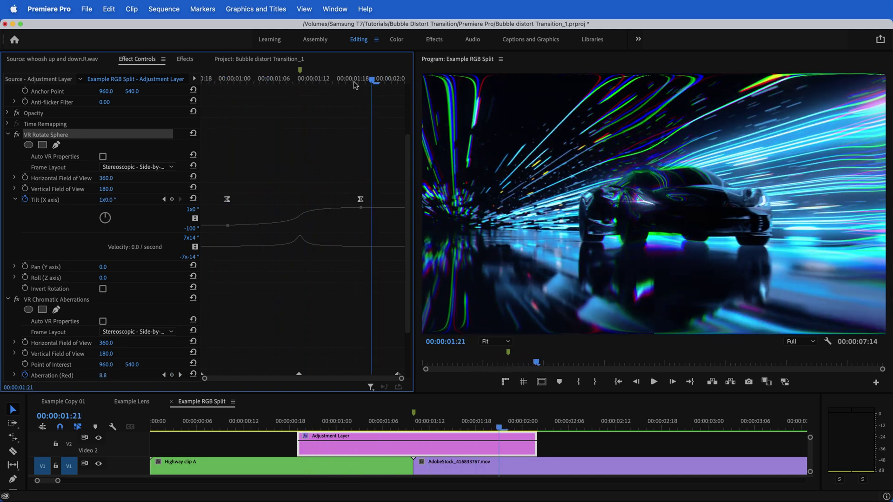
left_click_drag(414, 427, 444, 428)
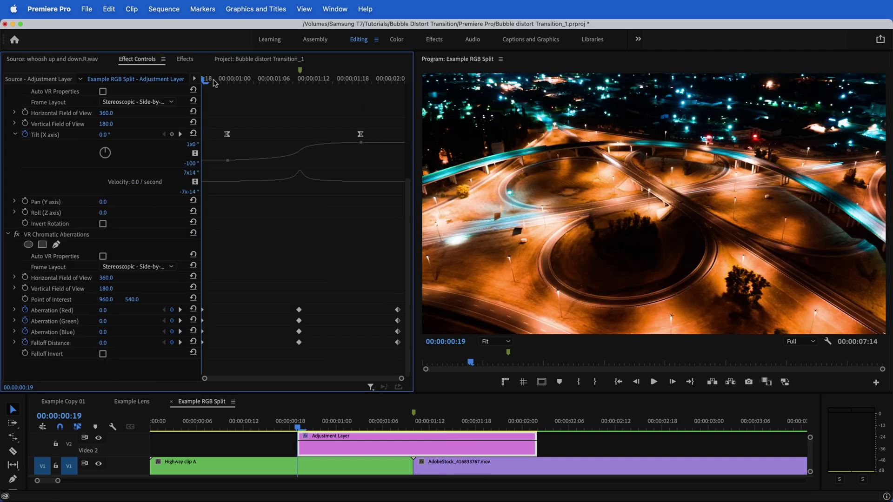
left_click_drag(210, 81, 325, 131)
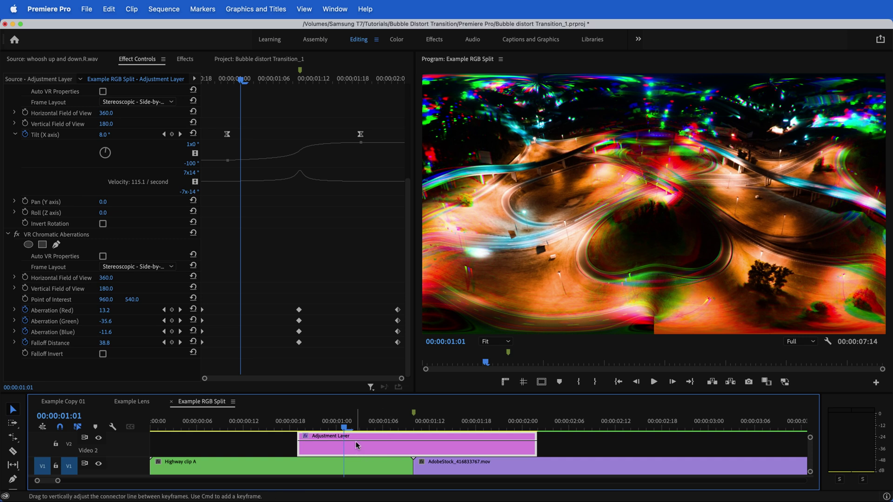
Remove the adjustment layer above the cut and expand the transition pack's Bubble Distorts presets.
left_click(336, 463)
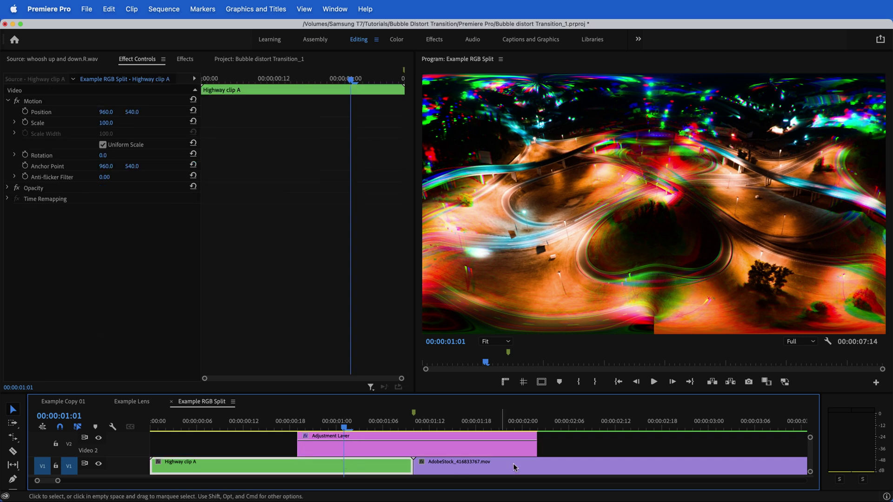
left_click(511, 467)
left_click(428, 450)
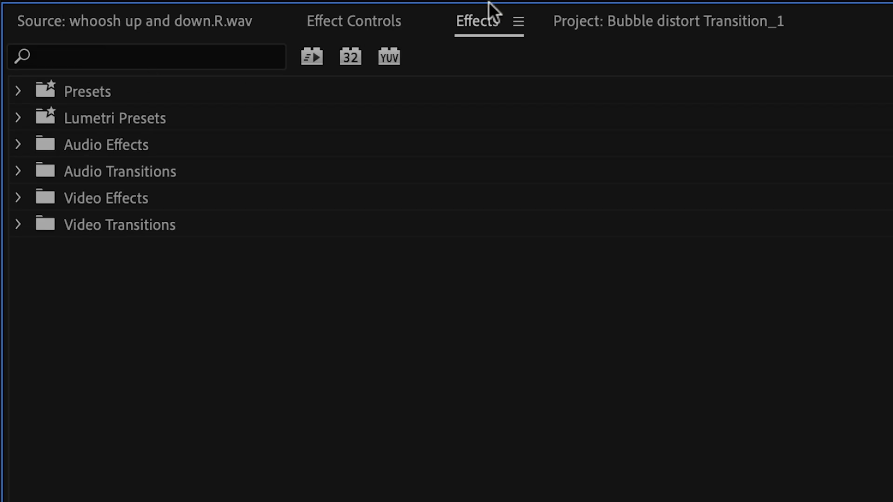
left_click(18, 91)
left_click(310, 199)
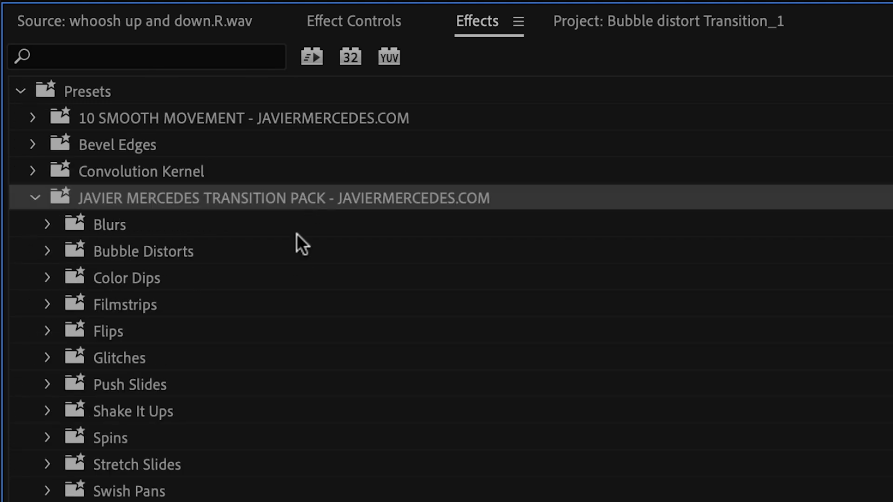
left_click(48, 252)
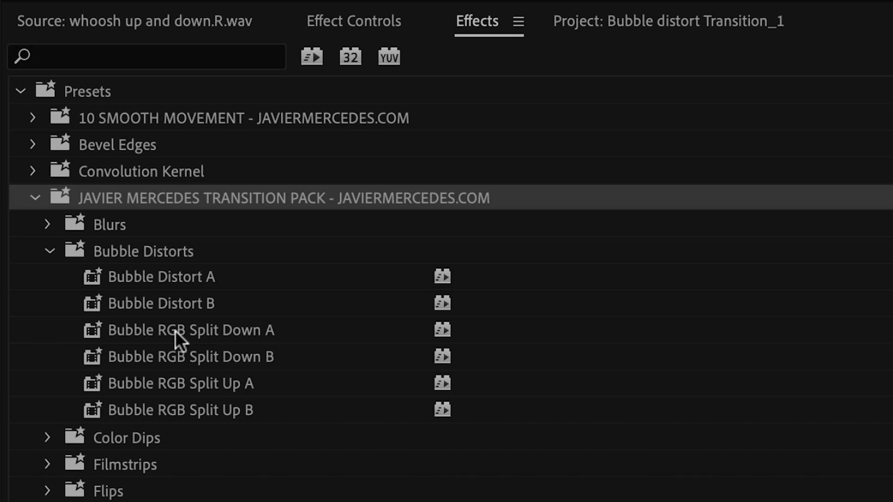
Apply Bubble RGB Split Down A to Highway clip A and Bubble RGB Split Down B to AdobeStock_416833767.mov, and play across the cut.
left_click_drag(175, 330, 479, 464)
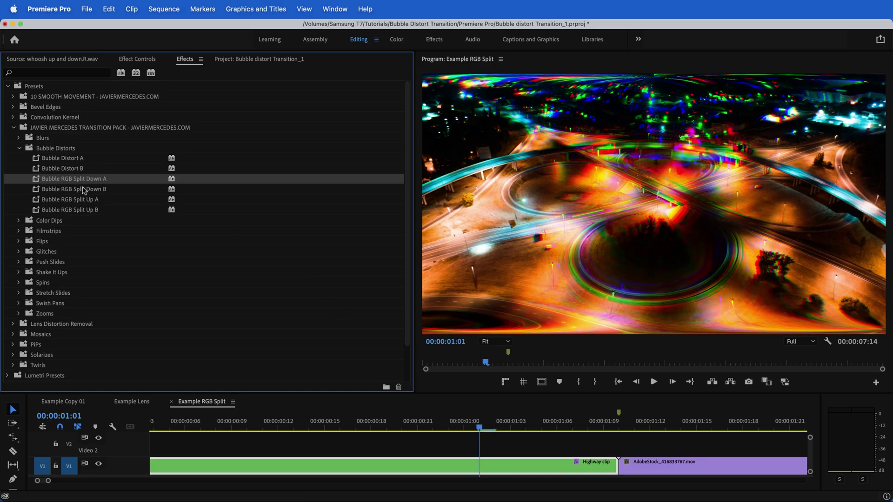
left_click_drag(84, 189, 646, 466)
left_click(564, 424)
left_click(417, 423)
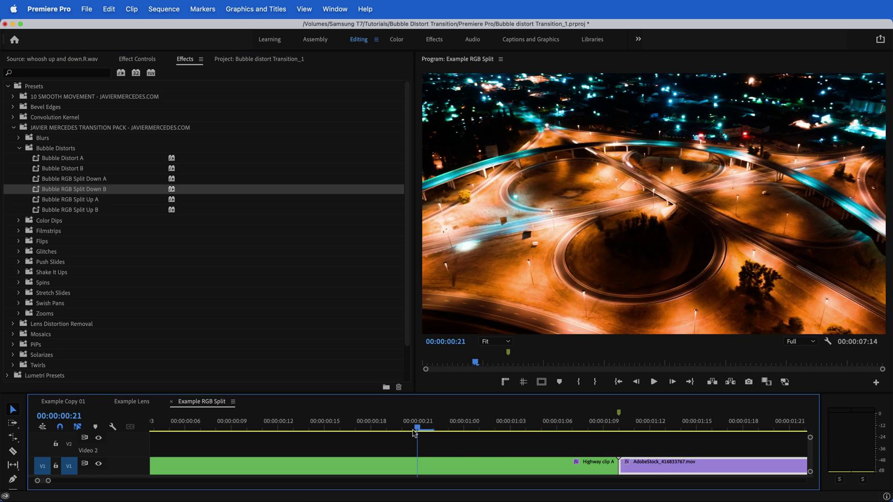
key("space")
key("minus")
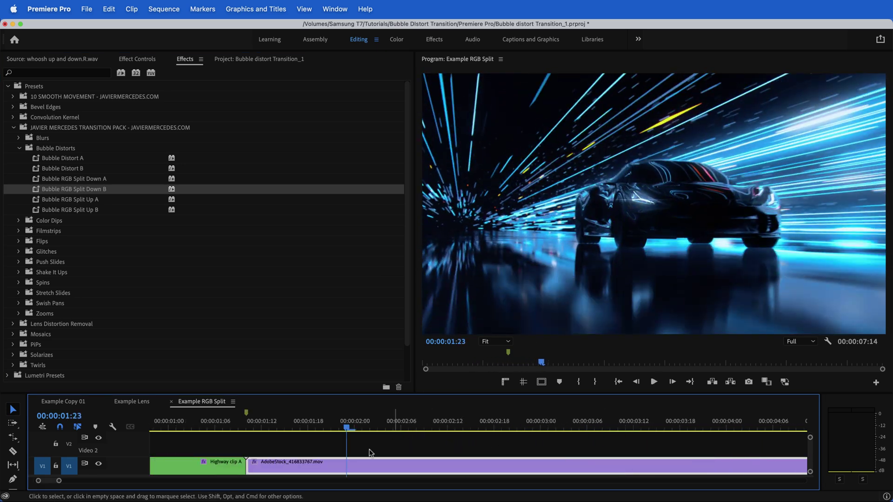
Apply Bubble Distort A to Highway clip A and Bubble Distort B to AdobeStock_416833767.mov, and play across the cut.
left_click_drag(308, 433, 253, 439)
left_click(79, 159)
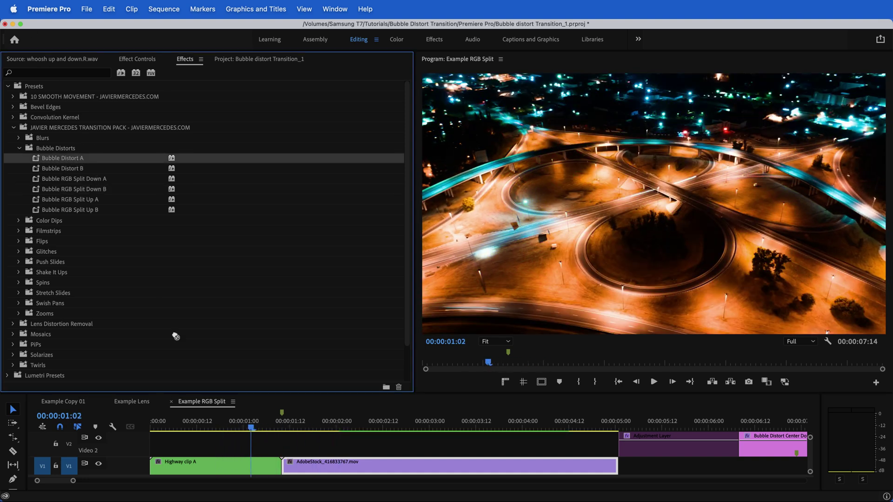
left_click_drag(245, 462, 246, 462)
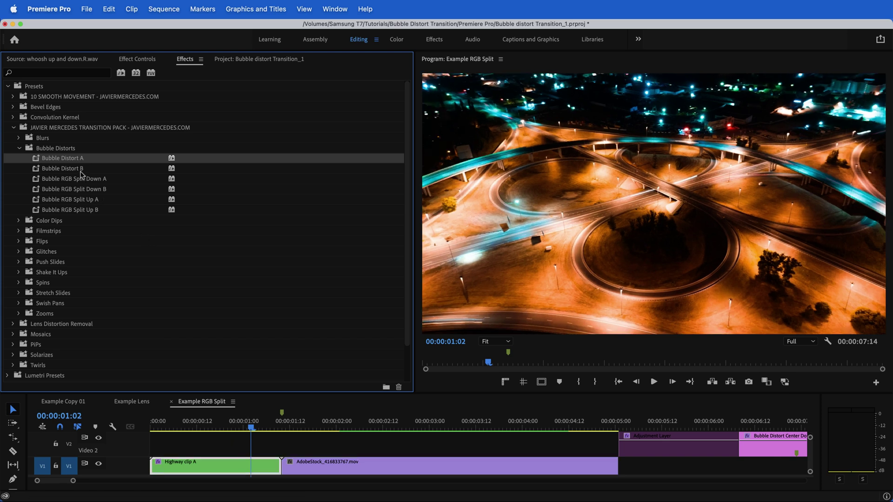
left_click_drag(78, 168, 321, 466)
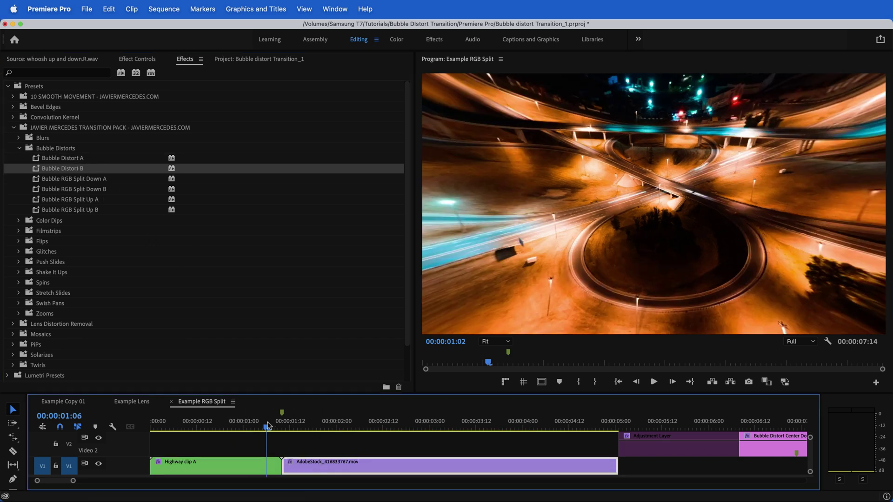
left_click(242, 427)
key("space")
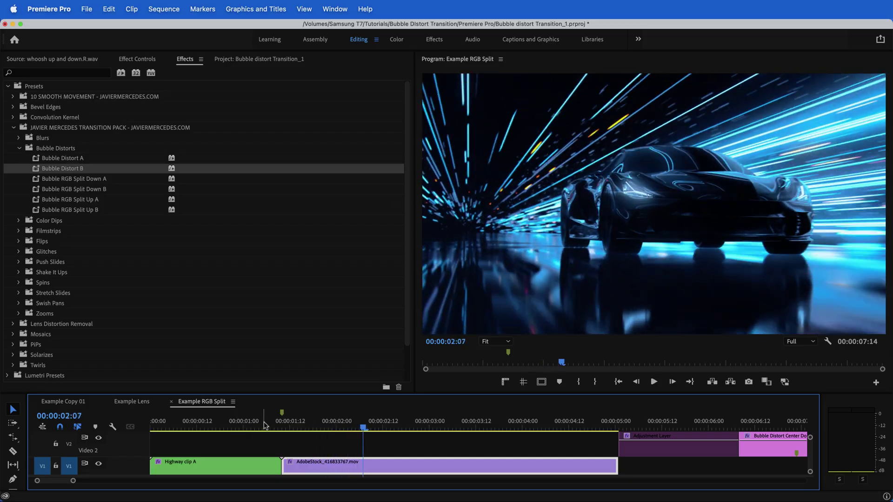